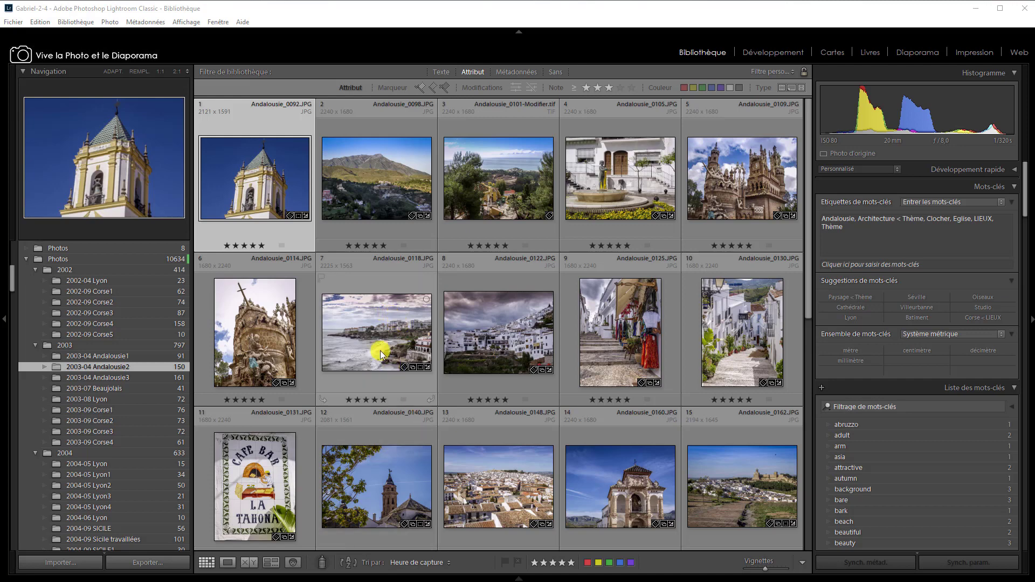
# Reveal the filmstrip, try out larger and smaller thumbnails in it, and hide it again
pyautogui.click(519, 579)
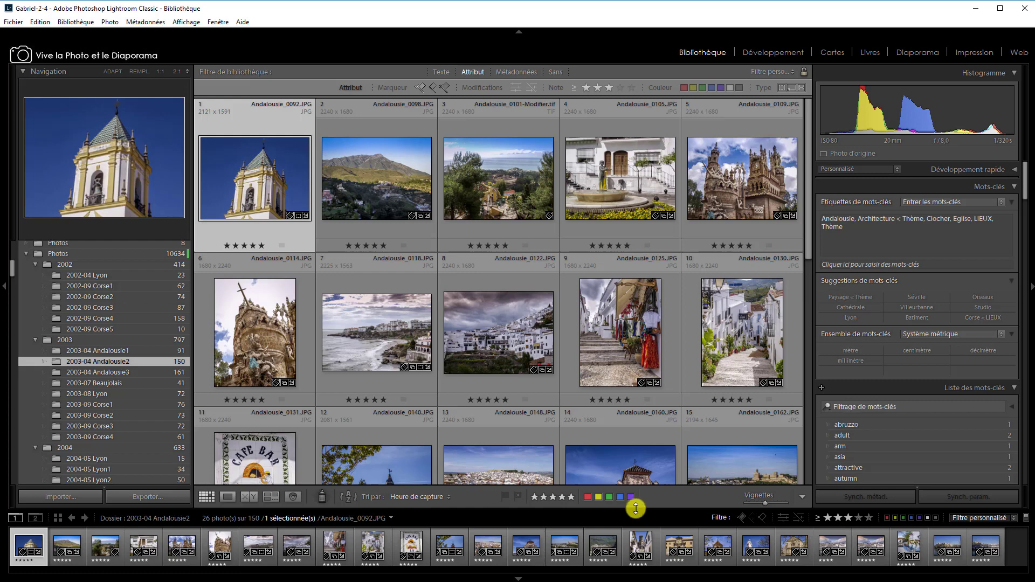
pyautogui.moveTo(636, 508); pyautogui.dragTo(640, 434)
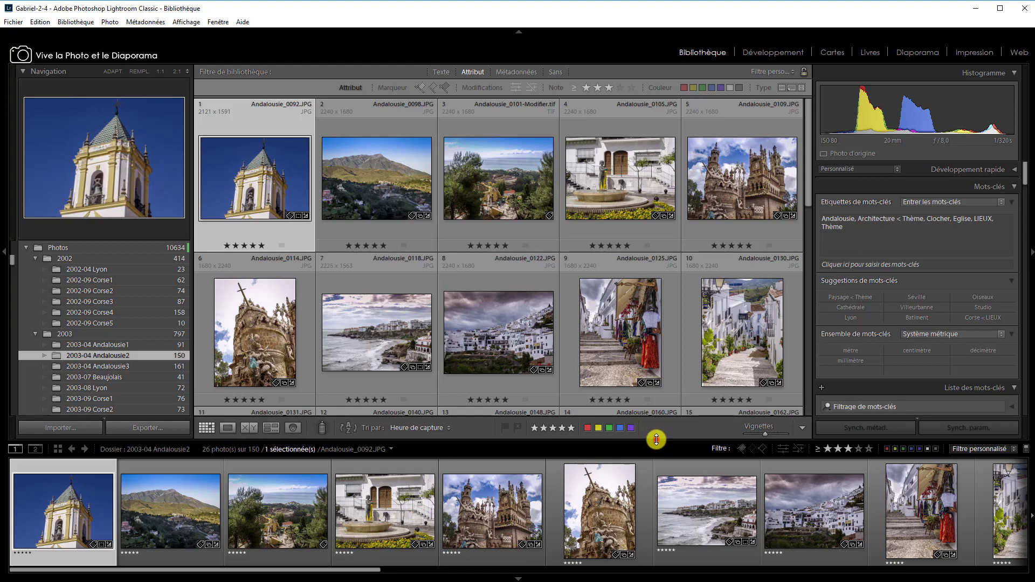
pyautogui.moveTo(655, 441); pyautogui.dragTo(647, 501)
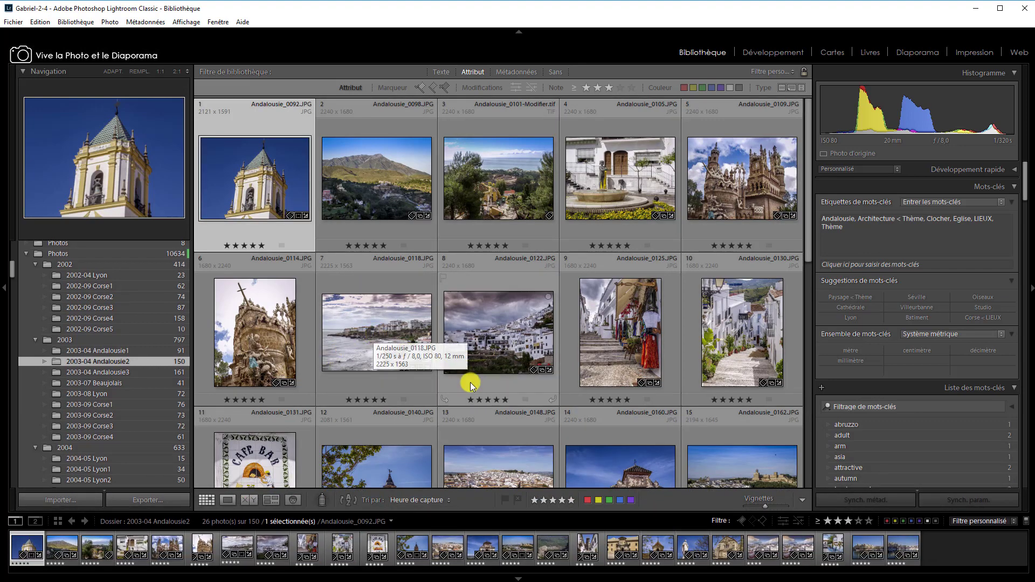
pyautogui.click(519, 576)
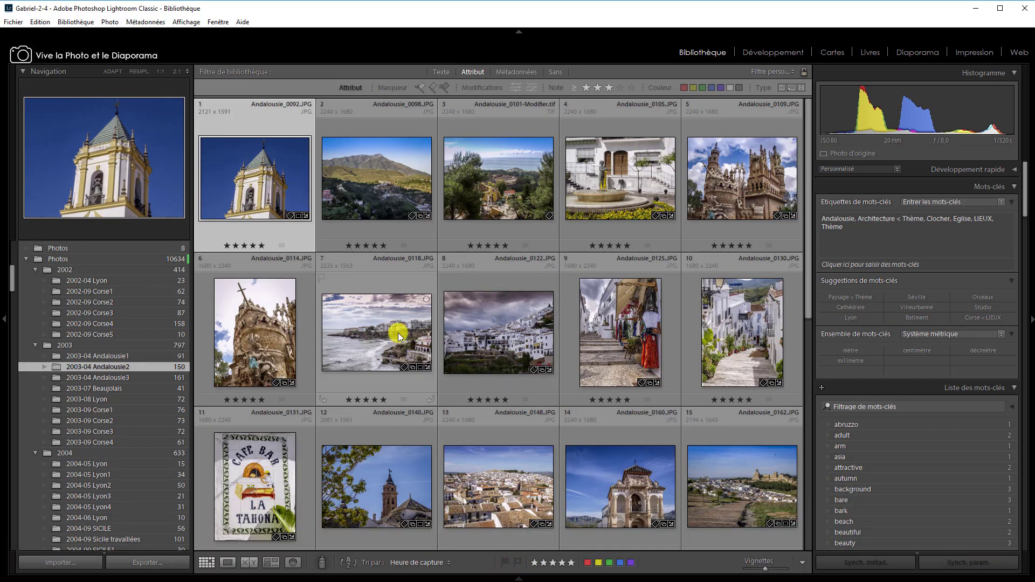
# Create three virtual copies of the seaside photo Andalousie_0118.JPG
pyautogui.moveTo(397, 332)
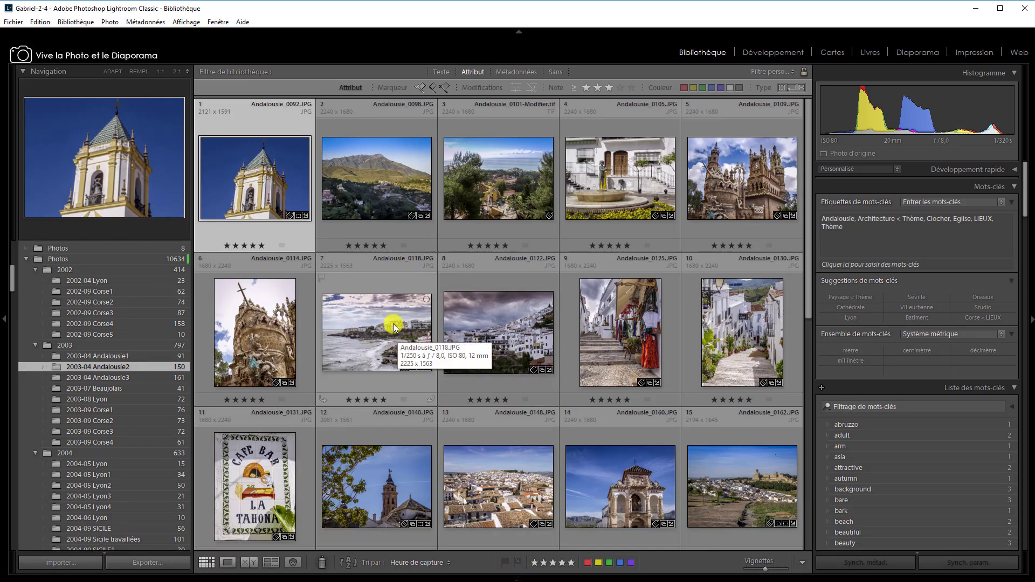
pyautogui.rightClick(393, 317)
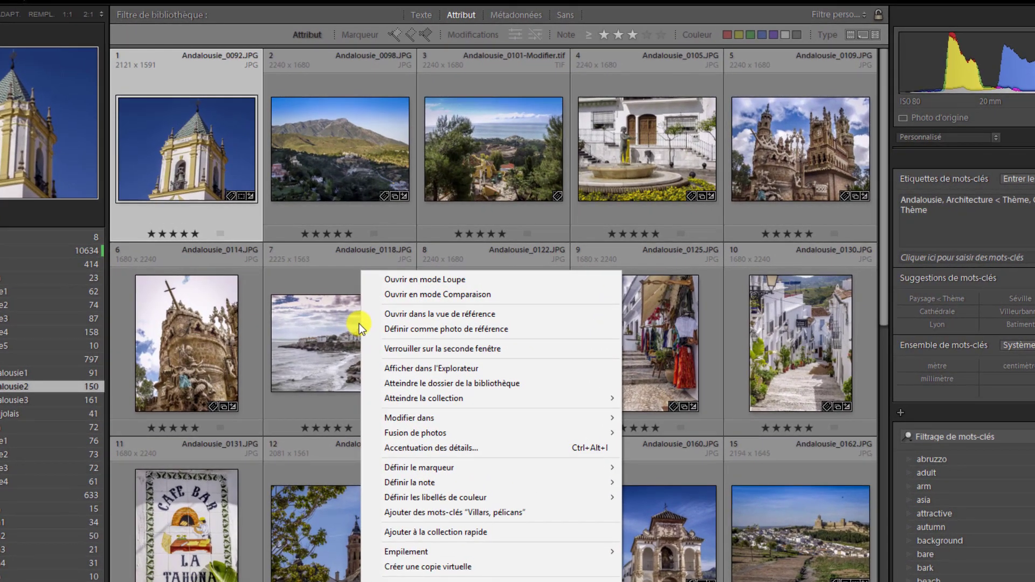
pyautogui.click(426, 567)
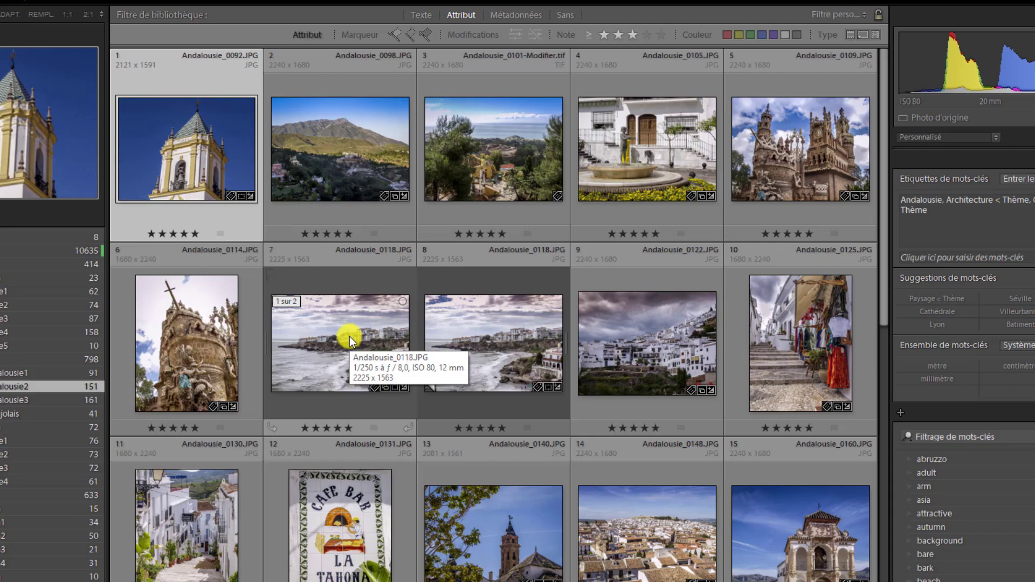
pyautogui.rightClick(497, 326)
pyautogui.click(573, 563)
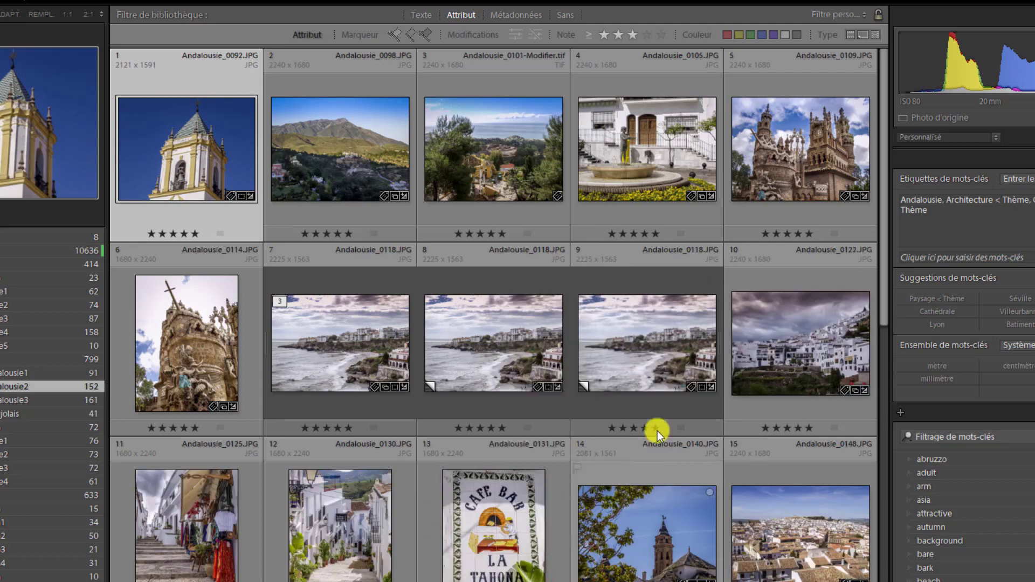
pyautogui.moveTo(642, 354)
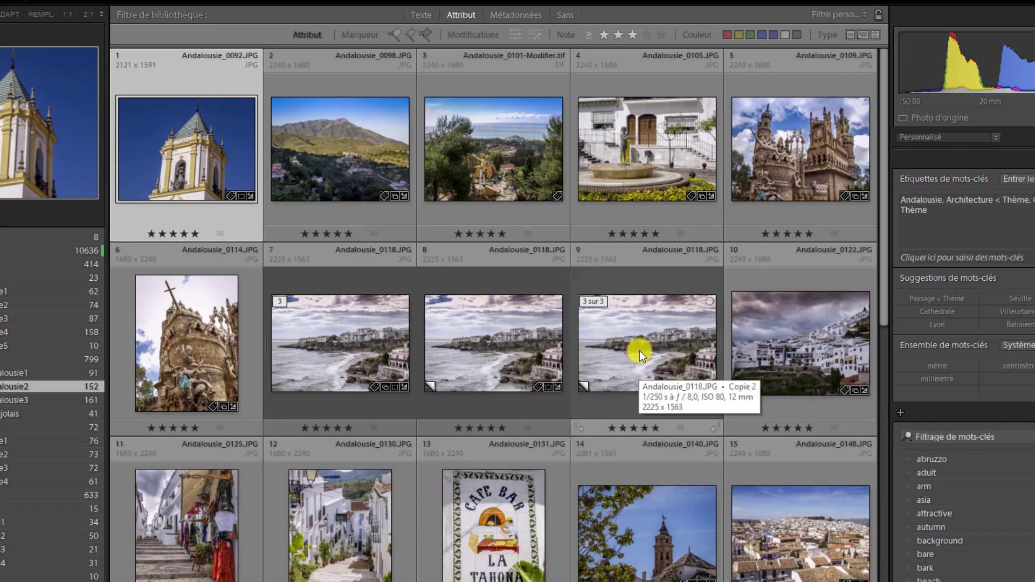
pyautogui.rightClick(640, 351)
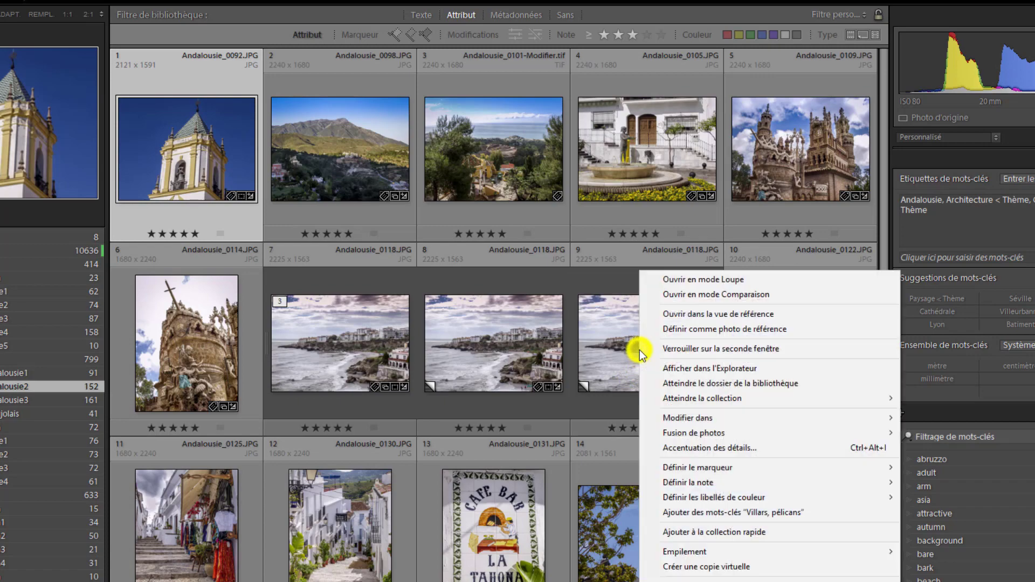
pyautogui.click(699, 567)
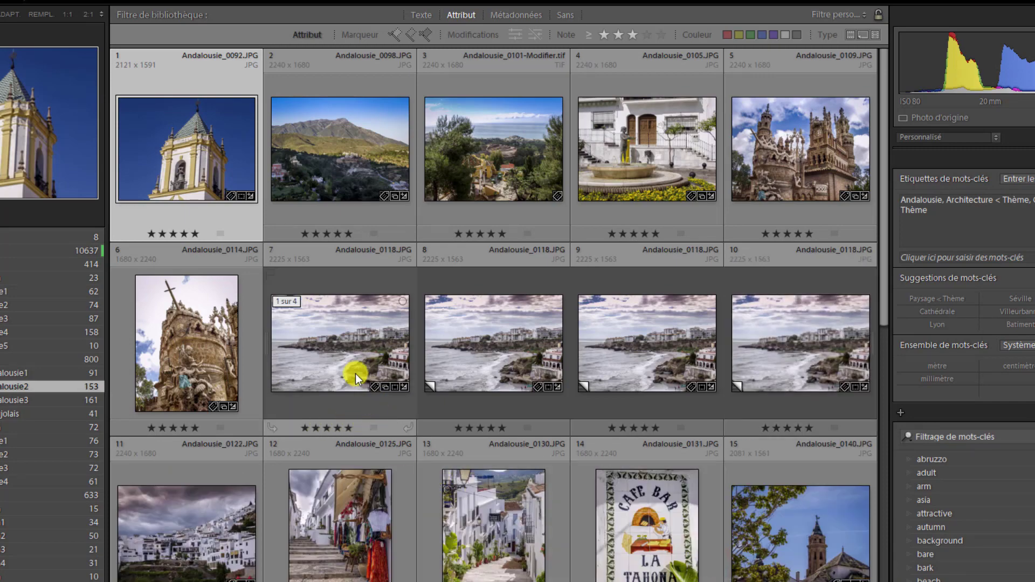
# Convert virtual copy Copie 1 of Andalousie_0118.JPG to the Noir/blanc treatment in the Développement module and return to the Bibliothèque grid
pyautogui.moveTo(355, 374)
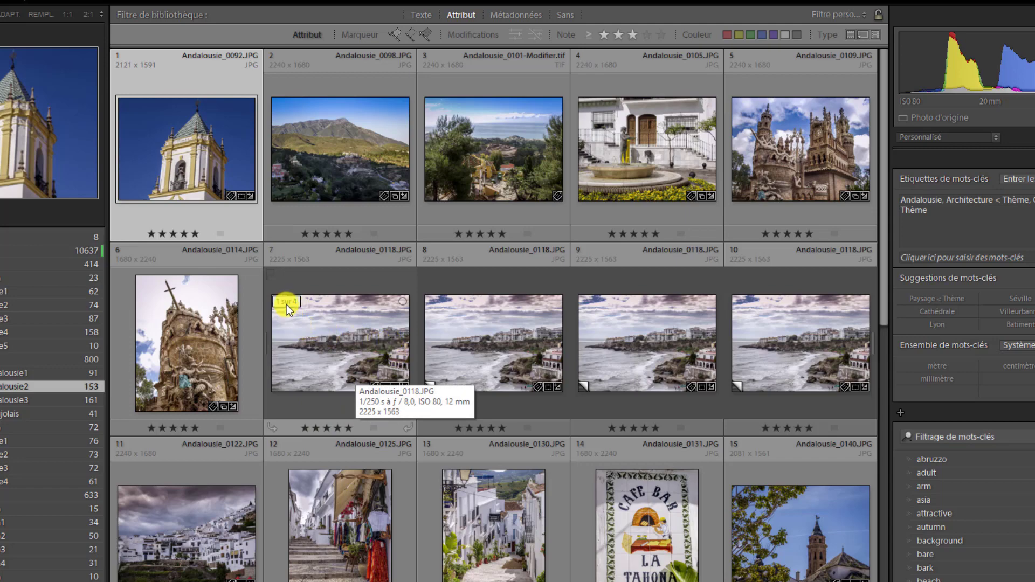
pyautogui.moveTo(665, 338)
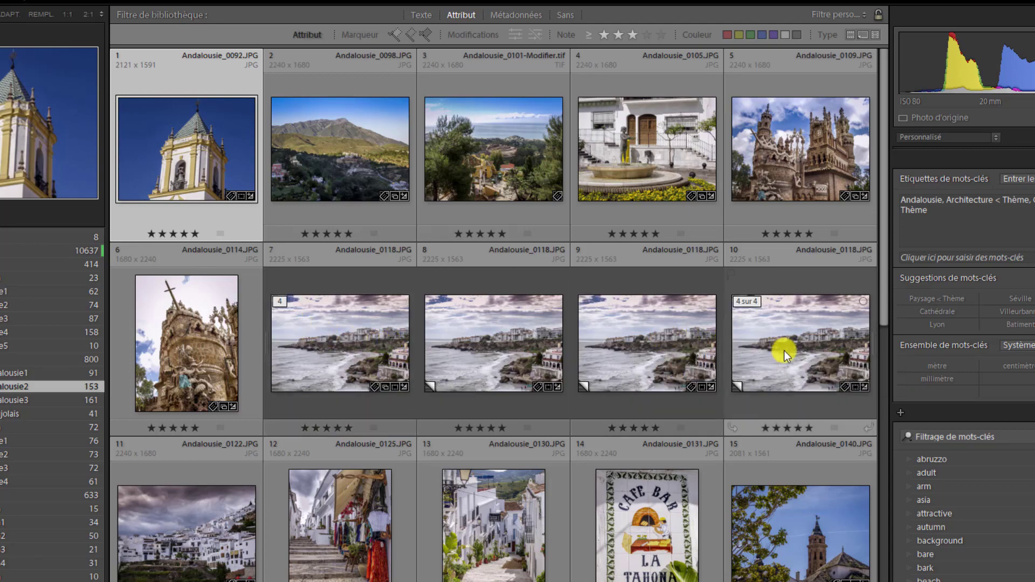
pyautogui.moveTo(490, 329)
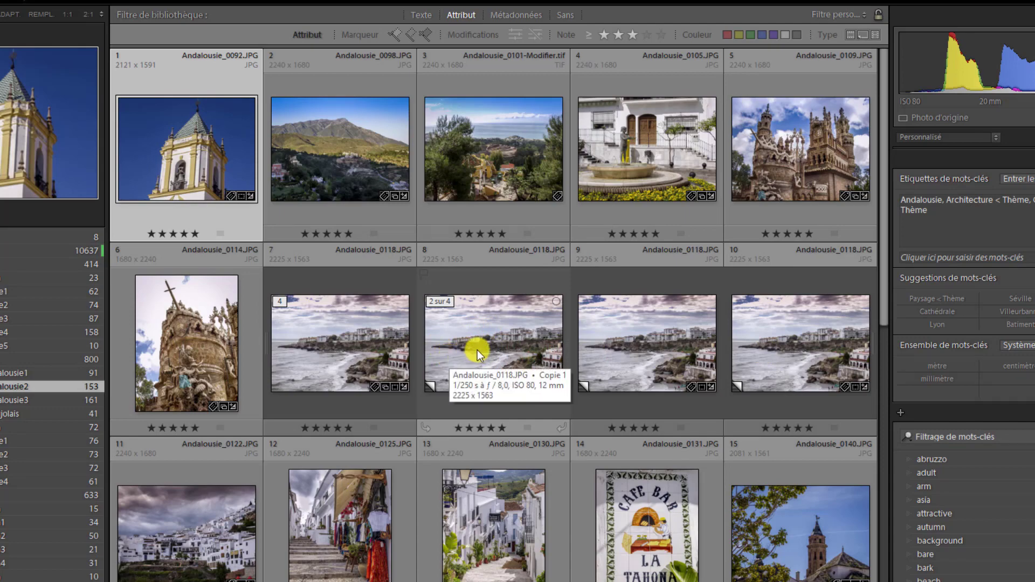
pyautogui.click(477, 351)
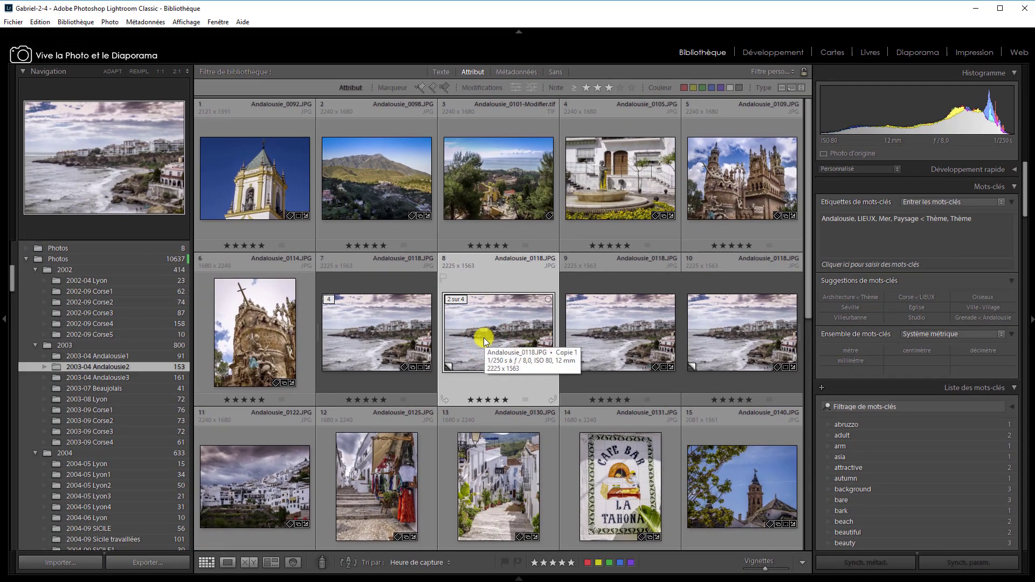
pyautogui.click(776, 53)
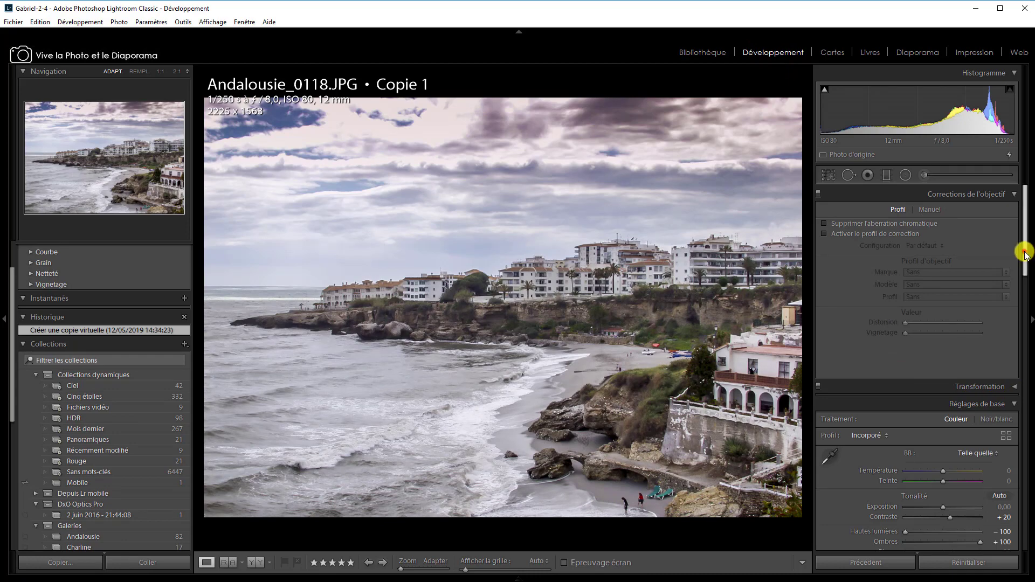
pyautogui.moveTo(1024, 253)
pyautogui.mouseDown()
pyautogui.moveTo(1020, 398)
pyautogui.moveTo(1030, 289)
pyautogui.moveTo(1020, 286)
pyautogui.mouseUp()
pyautogui.click(996, 325)
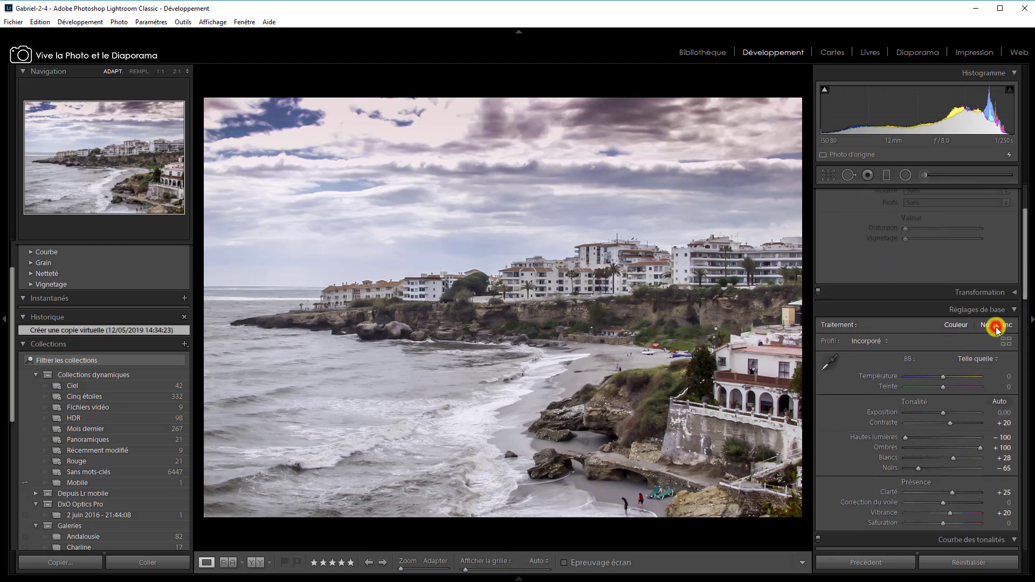
pyautogui.click(707, 56)
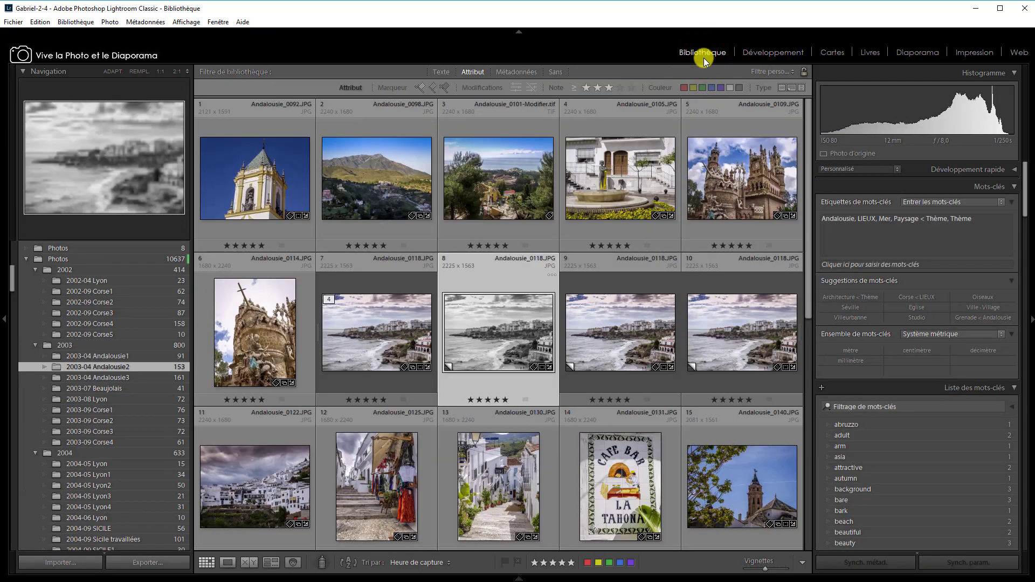
# Give virtual copy Copie 2 of Andalousie_0118.JPG a blue cast with Température -65 and return to the Bibliothèque grid
pyautogui.click(608, 330)
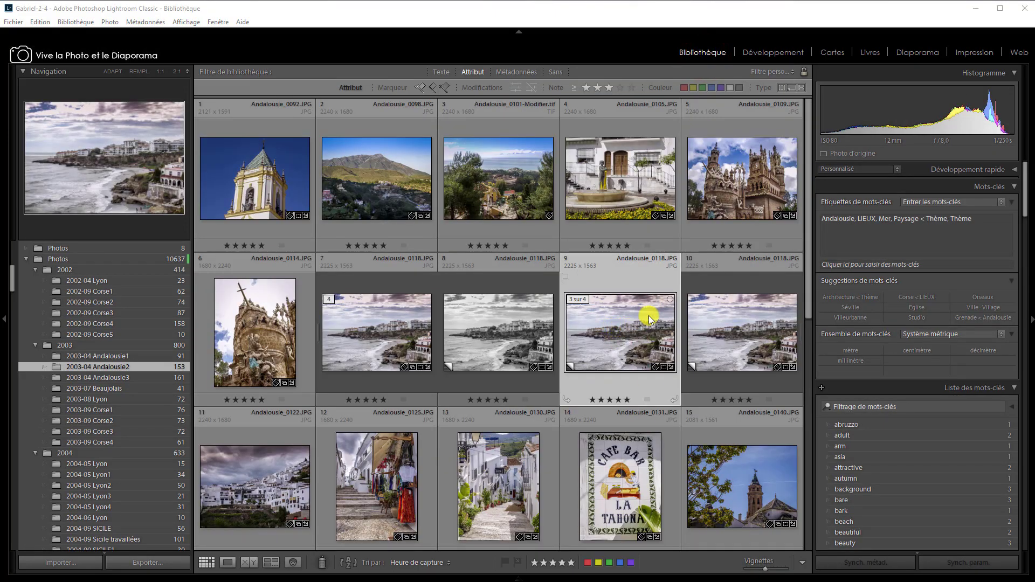
pyautogui.click(762, 56)
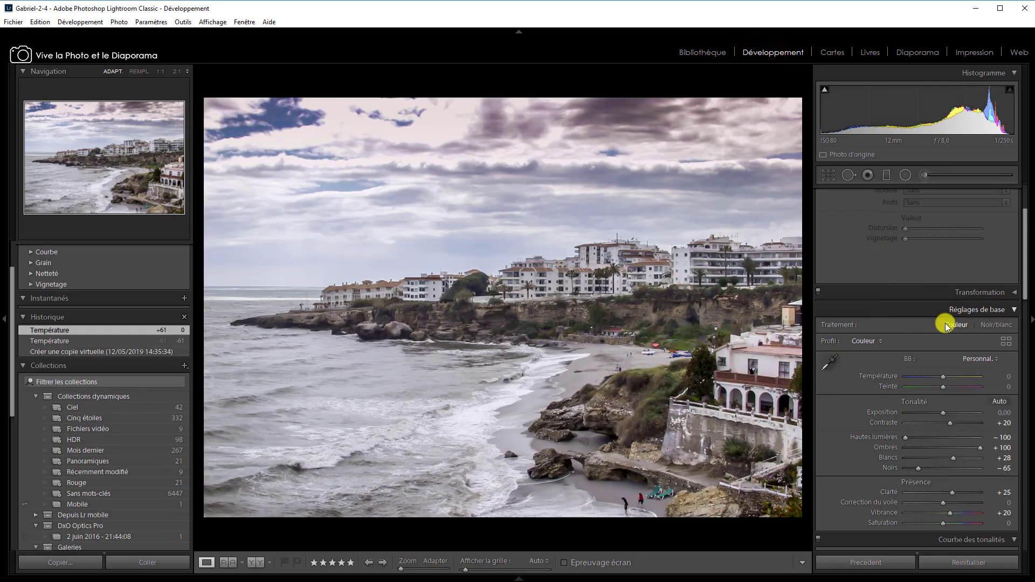
pyautogui.moveTo(938, 376); pyautogui.dragTo(917, 374)
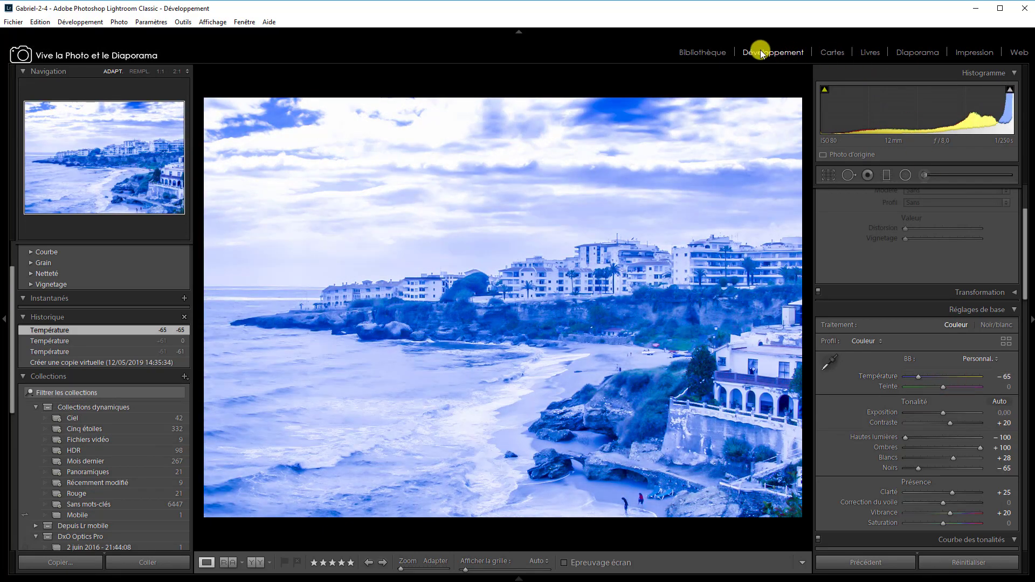
pyautogui.click(706, 51)
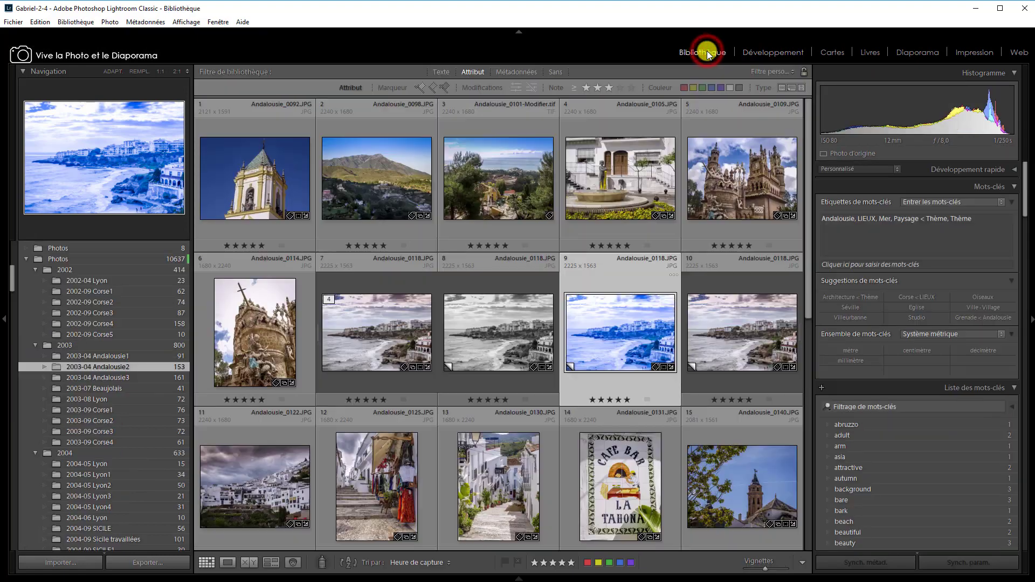
# Warm virtual copy Copie 3 of Andalousie_0118.JPG with Température +35 and return to the Bibliothèque grid
pyautogui.click(753, 327)
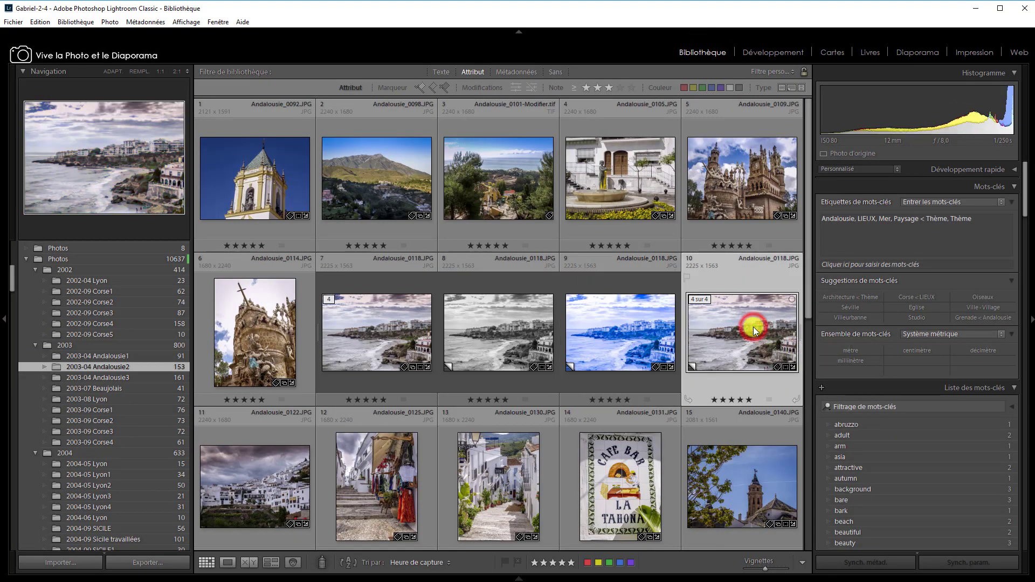
pyautogui.click(771, 51)
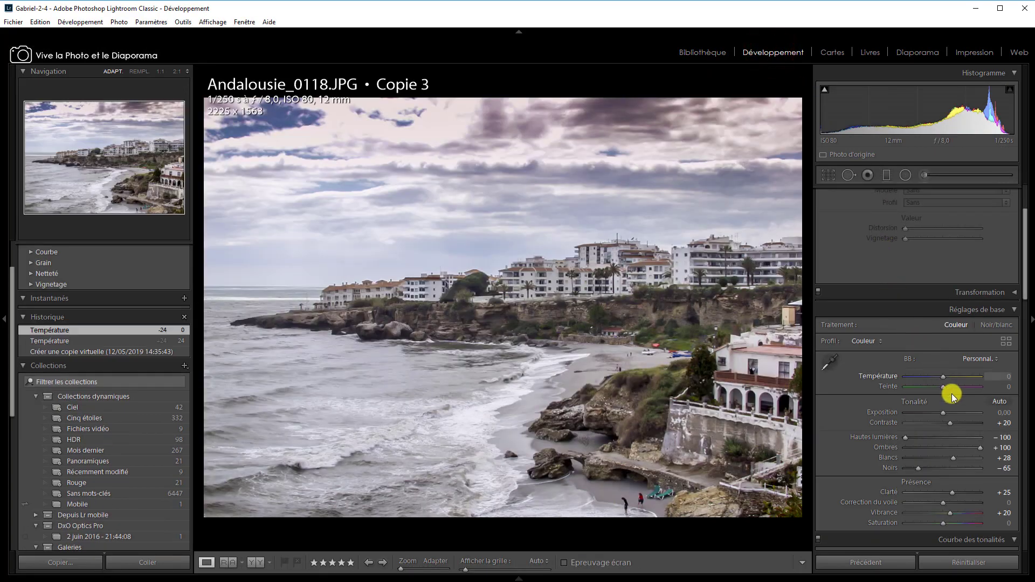
pyautogui.moveTo(944, 376); pyautogui.dragTo(957, 377)
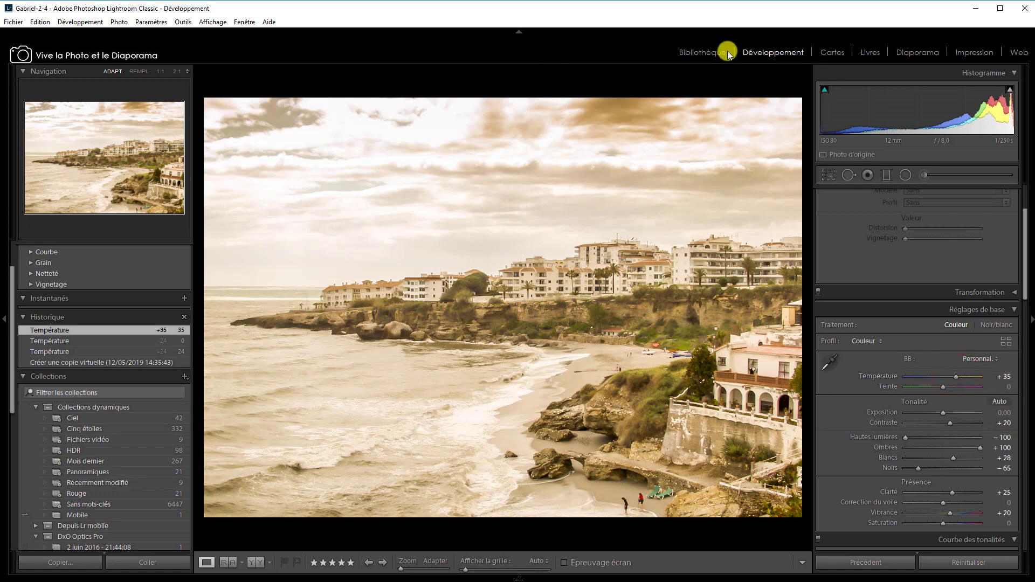
pyautogui.click(707, 52)
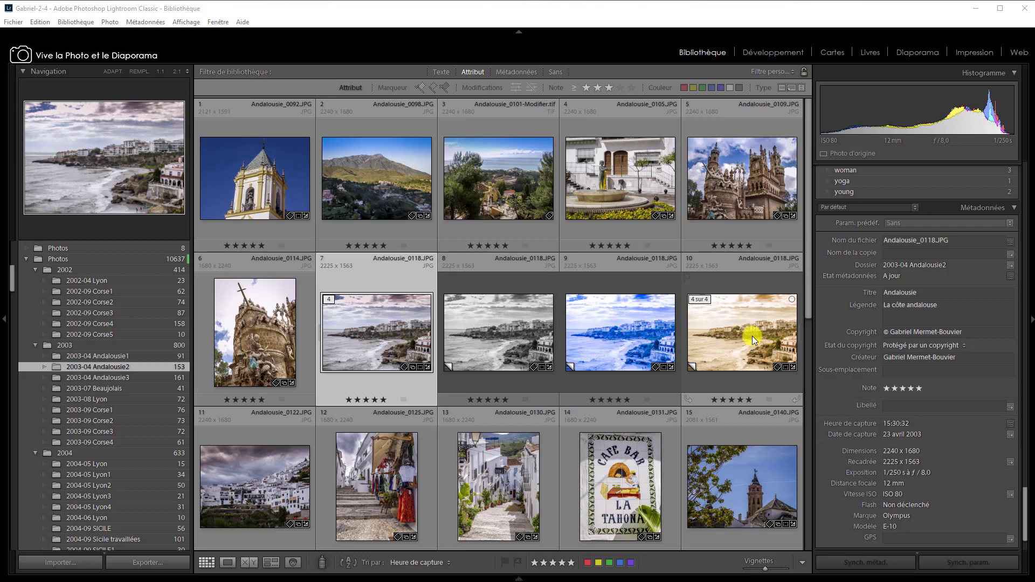
# Select the original Andalousie_0118.JPG and make the grid cell headers show the Libellé in place of the file extension
pyautogui.click(496, 152)
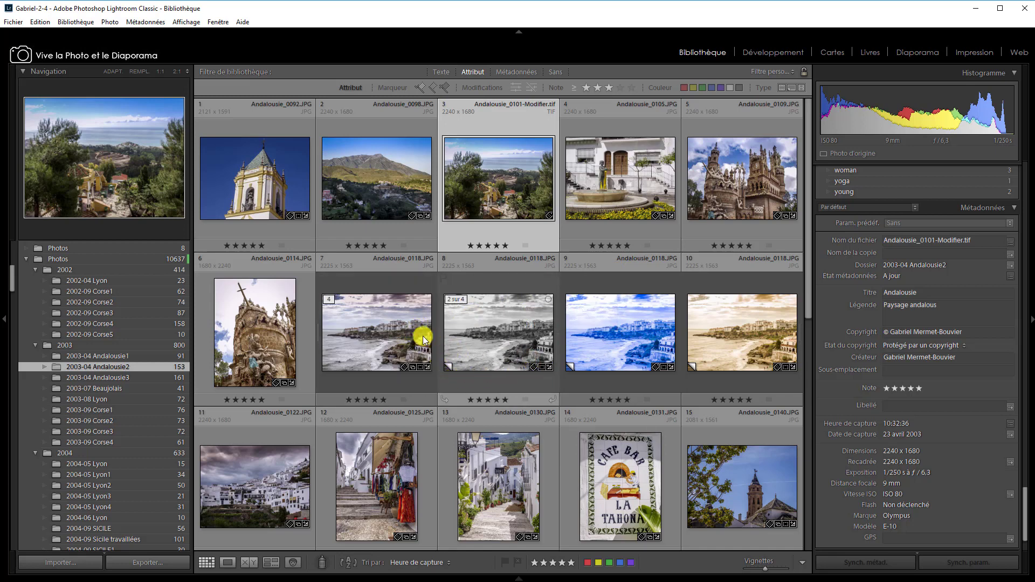
pyautogui.click(397, 326)
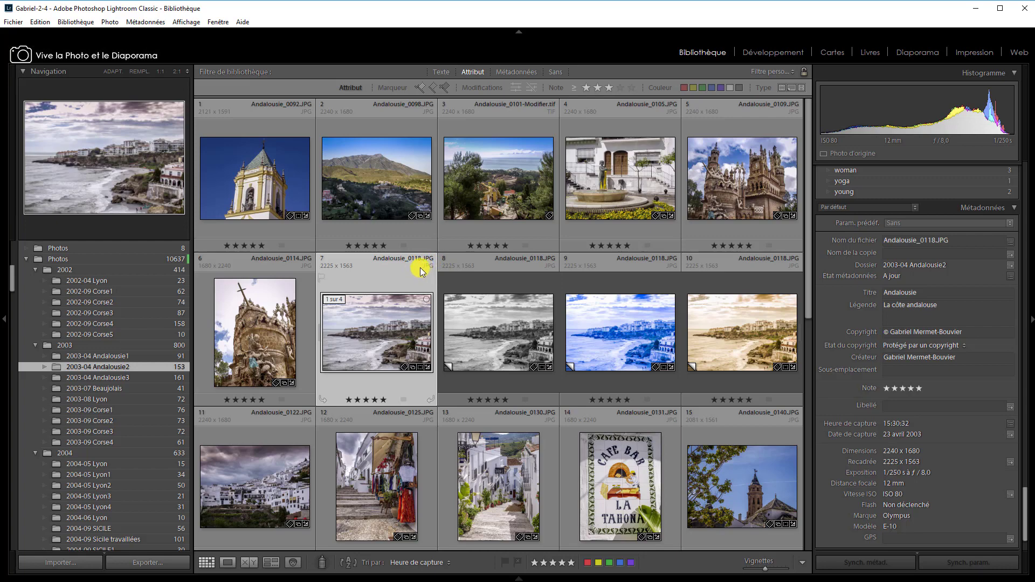
pyautogui.rightClick(412, 273)
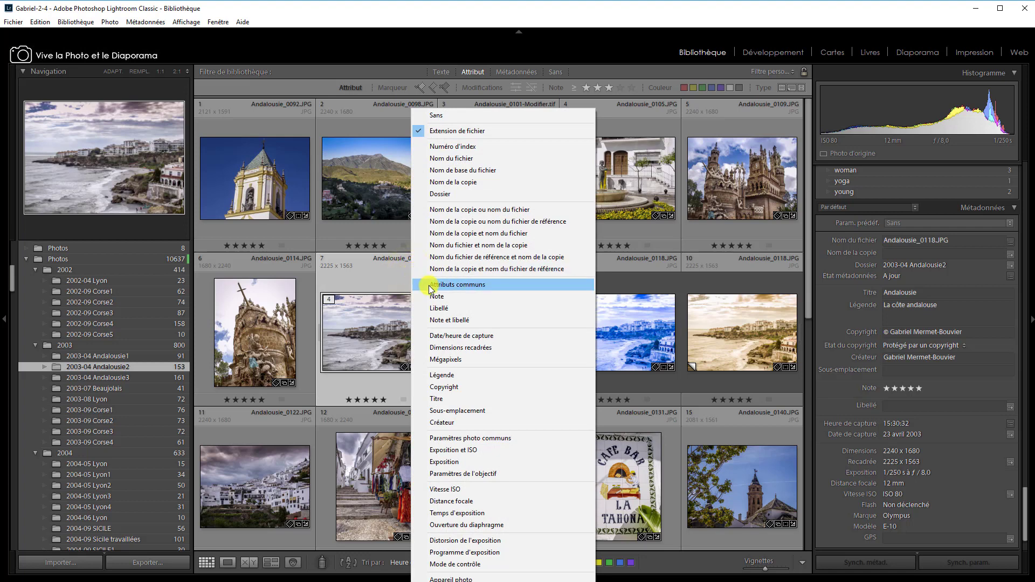
pyautogui.click(448, 308)
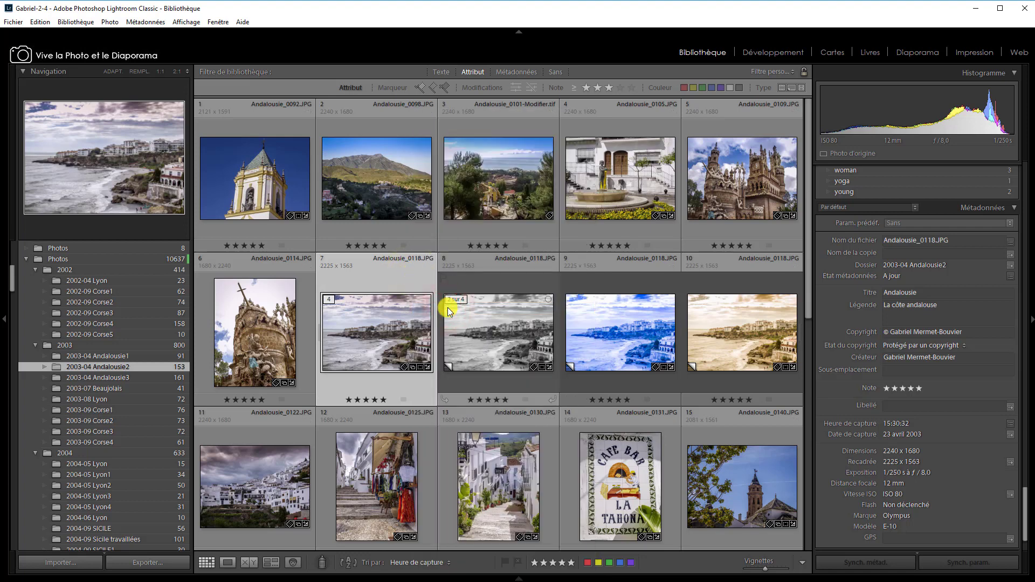
# Set the Libellé metadata of the original Andalousie_0118.JPG to "Développement candidat"
pyautogui.click(892, 405)
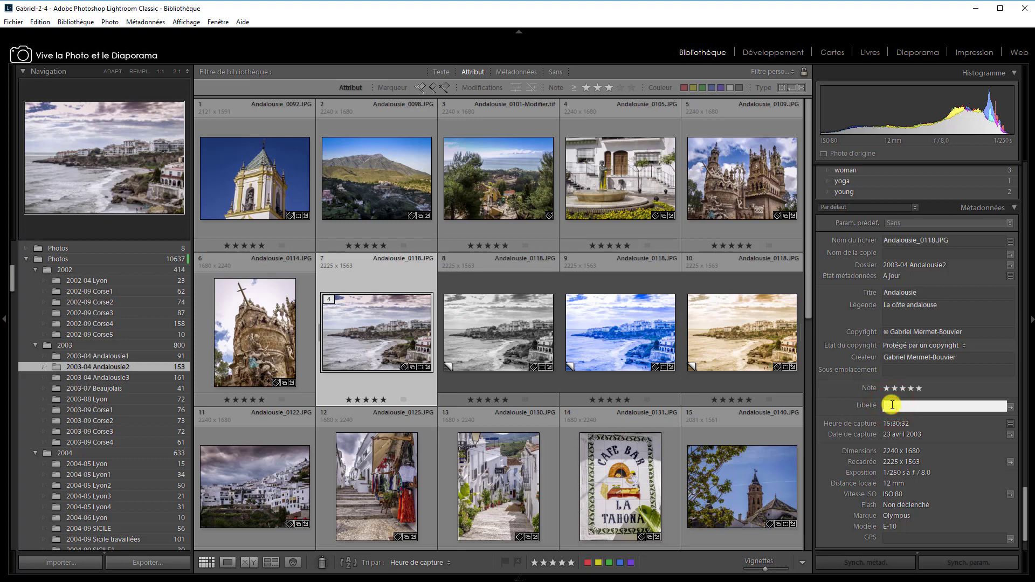
pyautogui.write('Developpement candidat')
pyautogui.press('Return')
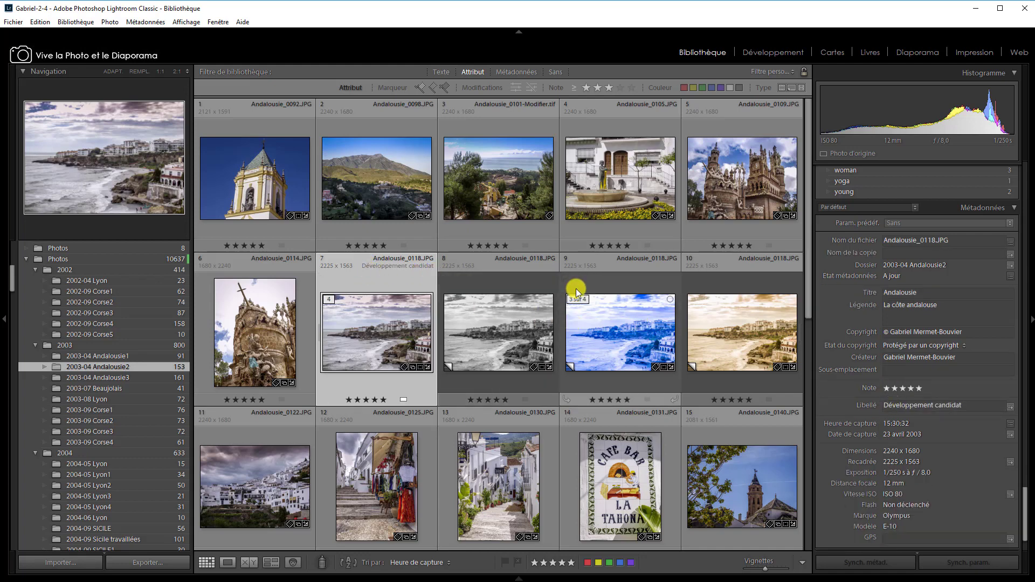
# Set the Libellé metadata of the black-and-white virtual copy to "noir et blanc"
pyautogui.click(525, 265)
pyautogui.click(889, 394)
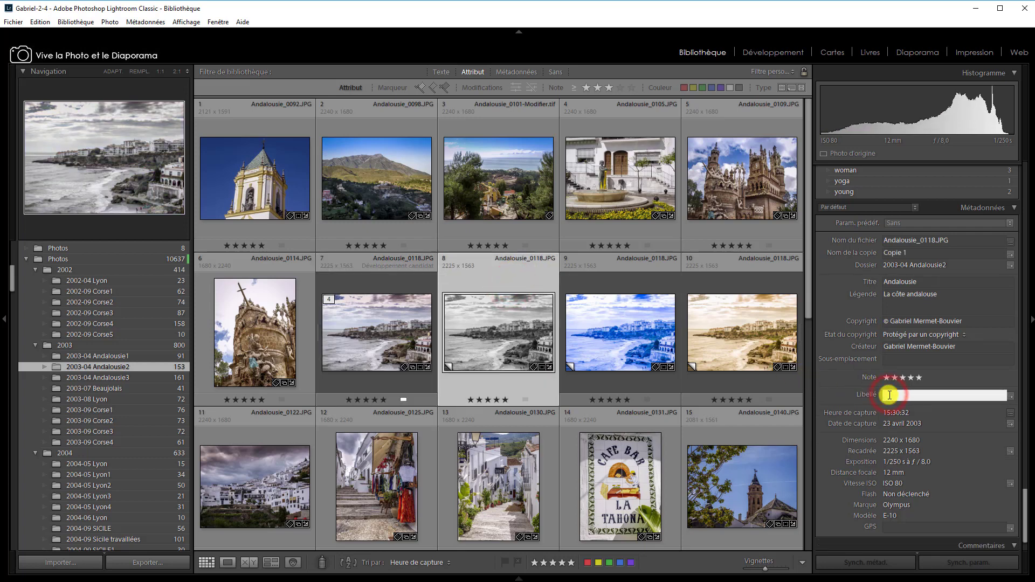
pyautogui.write('noir et blanc')
pyautogui.press('Return')
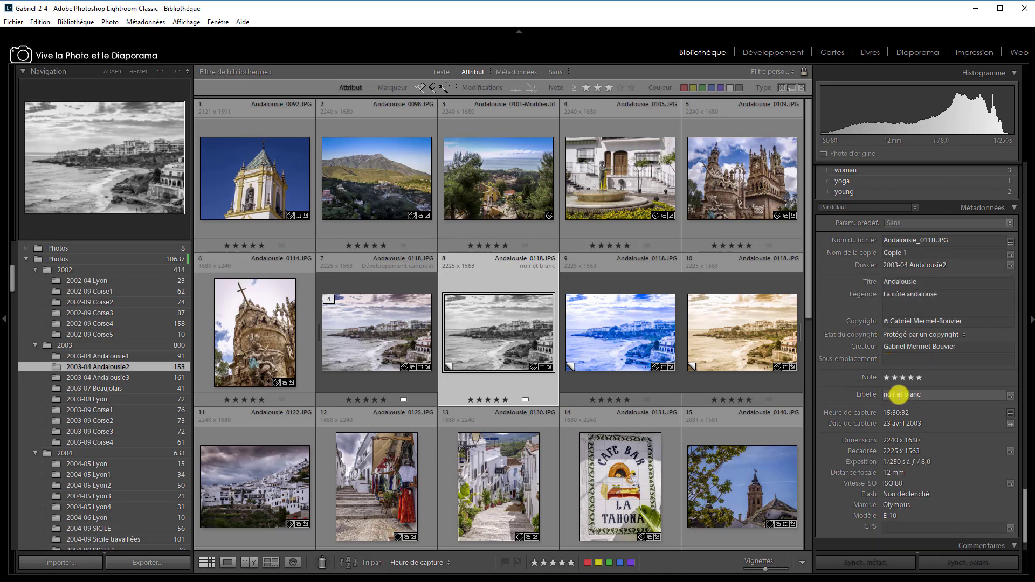
# Set the Libellé metadata of the blue-toned virtual copy Copie 2 of Andalousie_0118.JPG to "couleurs froides"
pyautogui.click(646, 324)
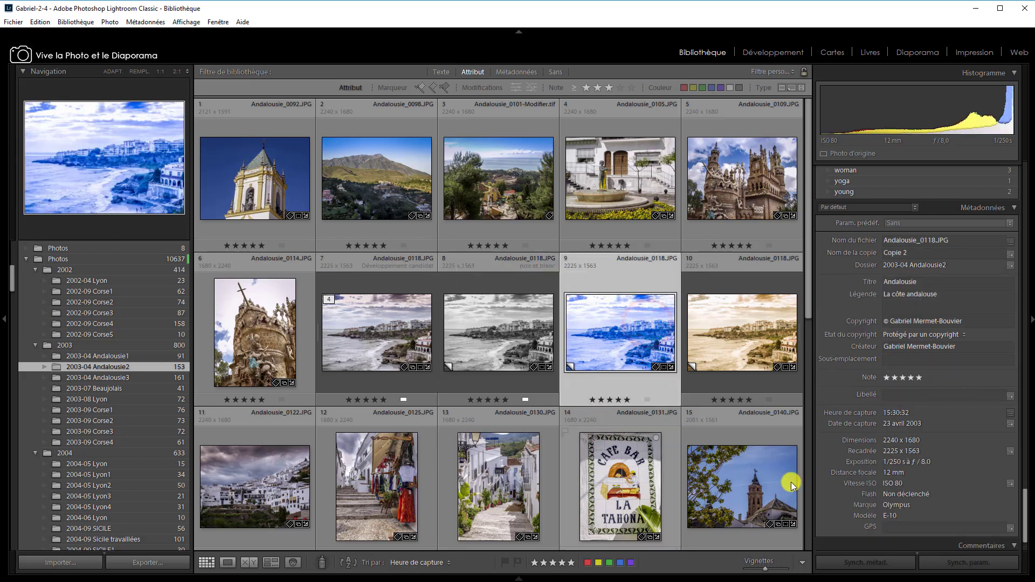
pyautogui.click(908, 394)
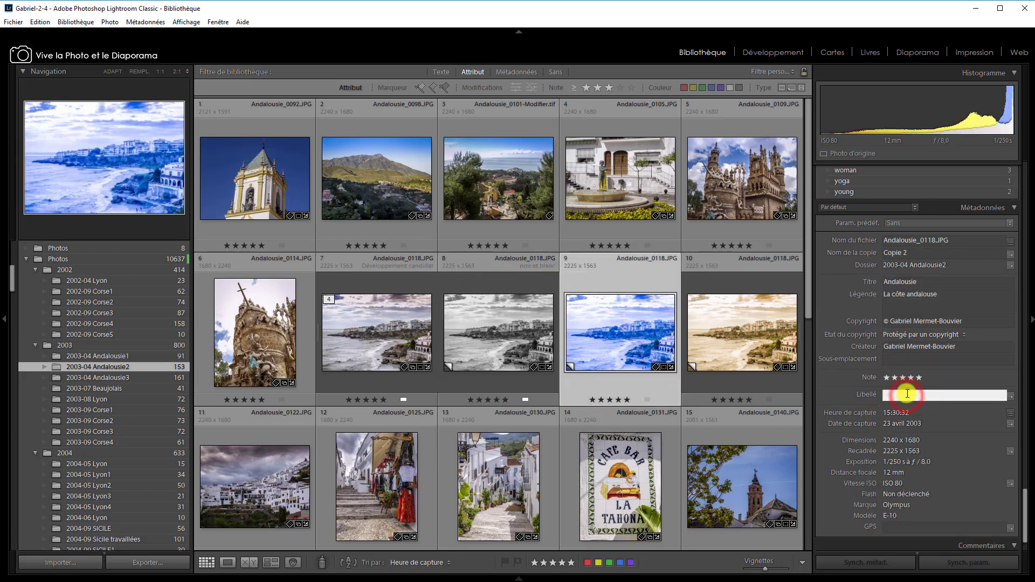
pyautogui.write('couleurs froides')
pyautogui.press('Return')
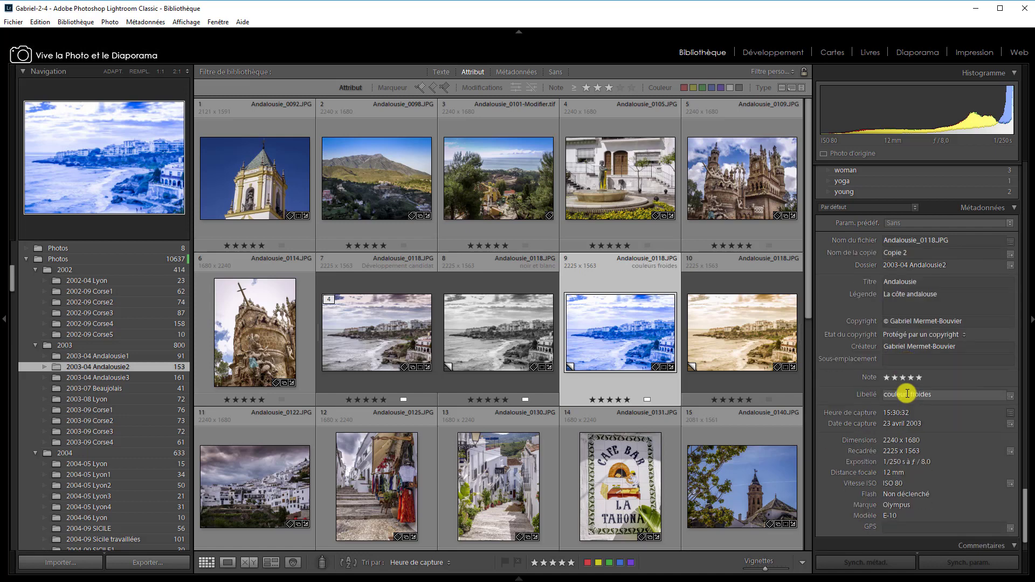
# Set the Libellé metadata of the warm-toned virtual copy Copie 3 of Andalousie_0118.JPG to "couleurs chaudes"
pyautogui.click(751, 280)
pyautogui.click(896, 392)
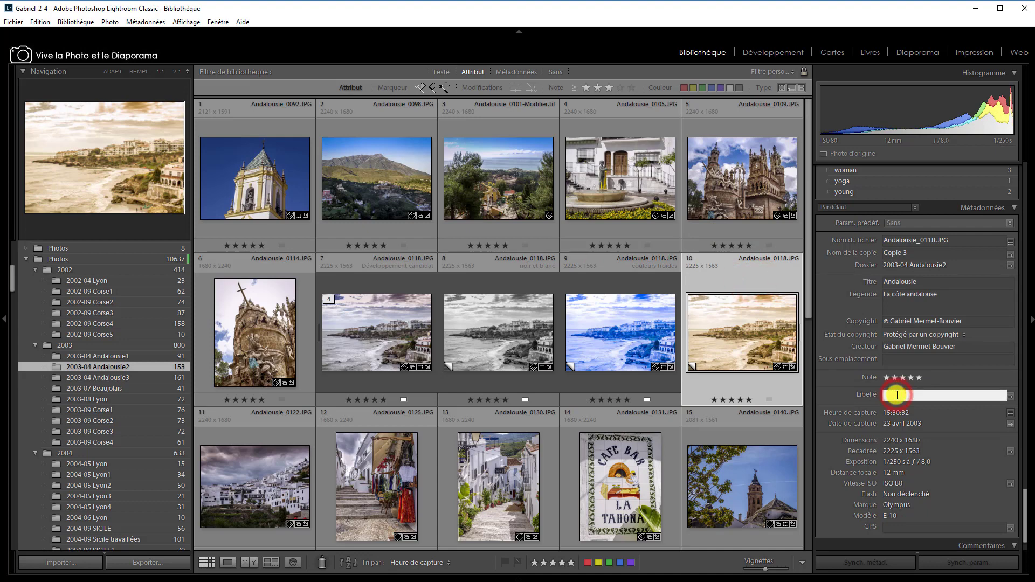
pyautogui.write('couleurs chaudes')
pyautogui.press('Return')
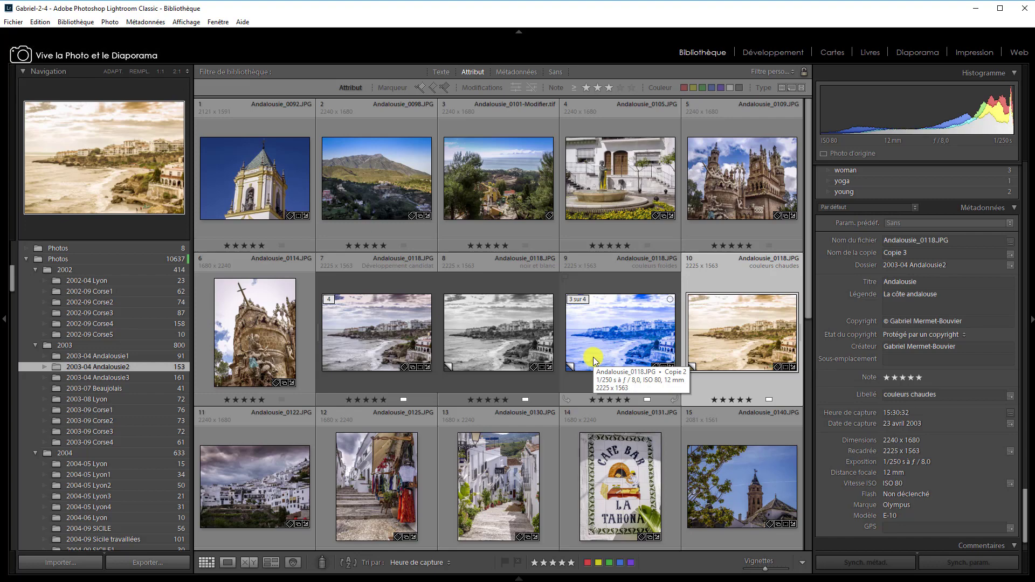
# Select the original Andalousie_0118.JPG and hide the navigation and folders area to widen the thumbnail grid
pyautogui.click(376, 333)
pyautogui.scroll(-2, 452, 429)
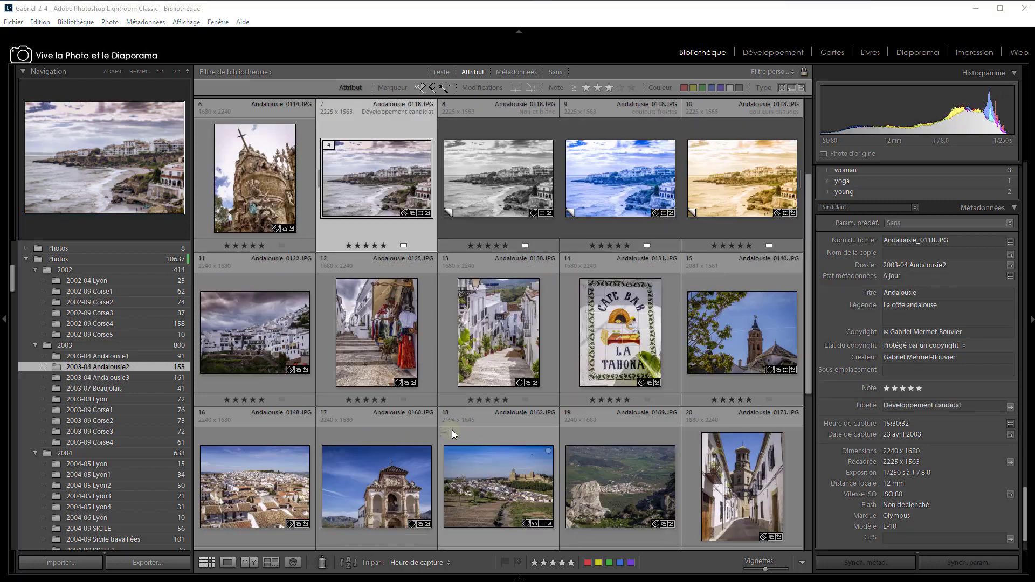
pyautogui.click(6, 322)
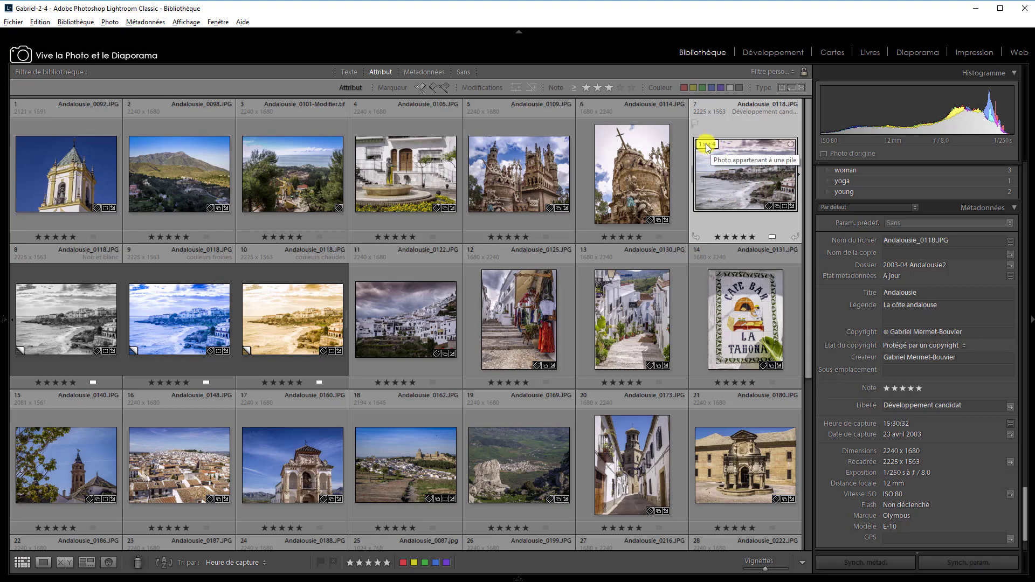
# Collapse the Andalousie_0118.JPG stack behind its original and expand it again
pyautogui.click(705, 145)
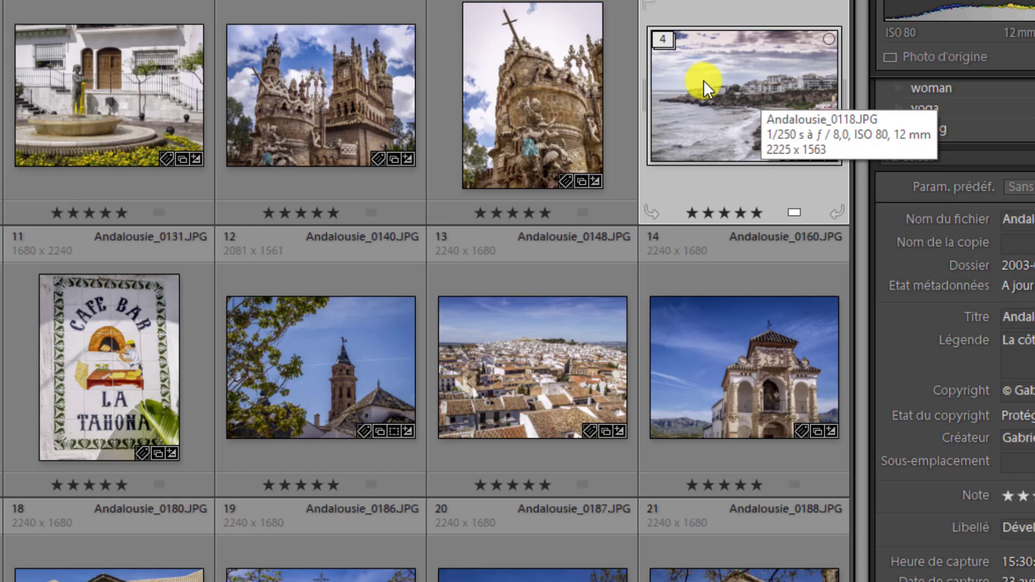
pyautogui.click(661, 37)
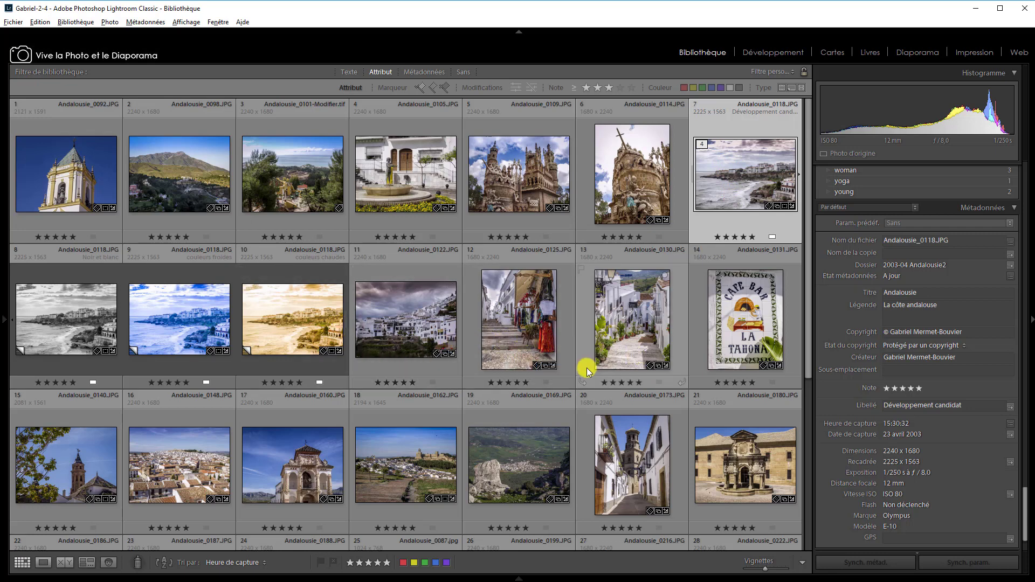
# Group Andalousie_0125.JPG, Andalousie_0130.JPG and Andalousie_0173.JPG into one stack
pyautogui.click(526, 329)
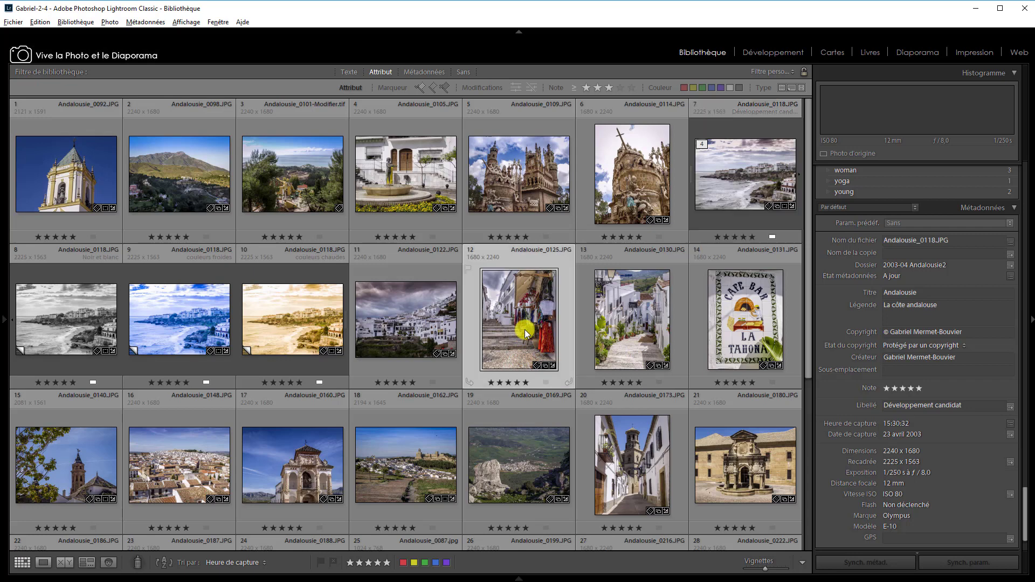
pyautogui.keyDown('ctrl'); pyautogui.click(623, 323); pyautogui.keyUp('ctrl')
pyautogui.keyDown('ctrl'); pyautogui.click(637, 460); pyautogui.keyUp('ctrl')
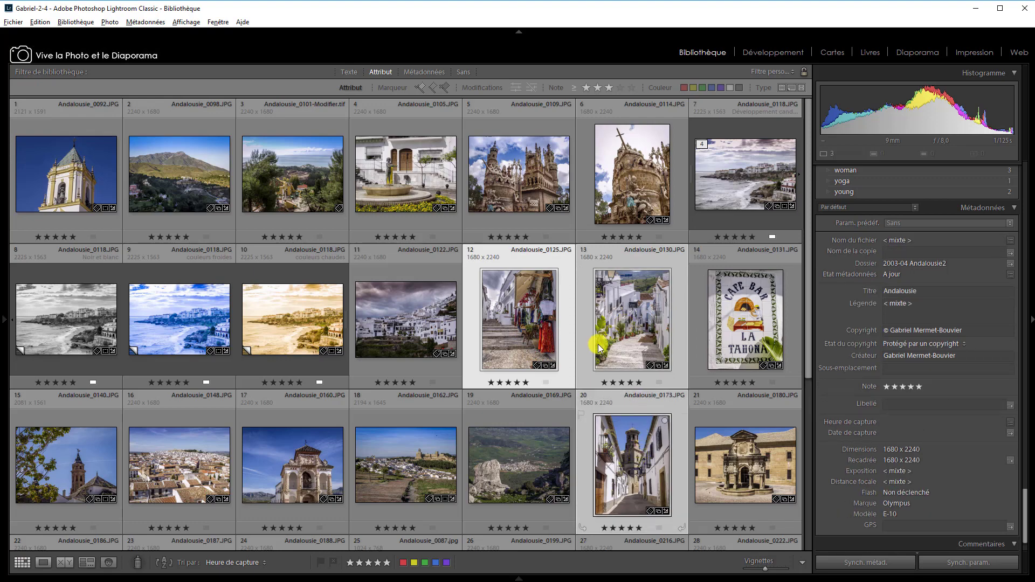
pyautogui.rightClick(533, 309)
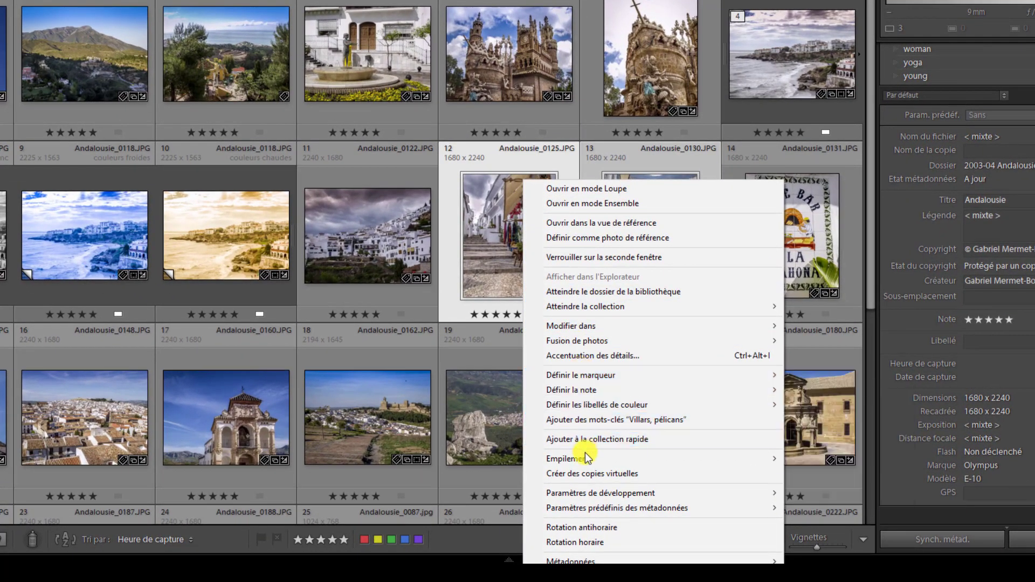
pyautogui.moveTo(585, 455)
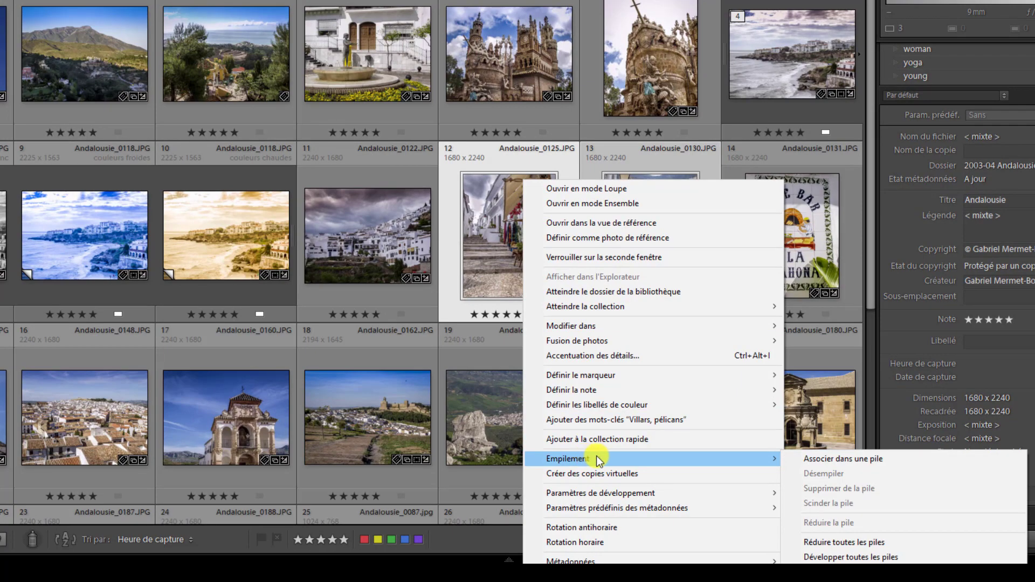
pyautogui.click(815, 458)
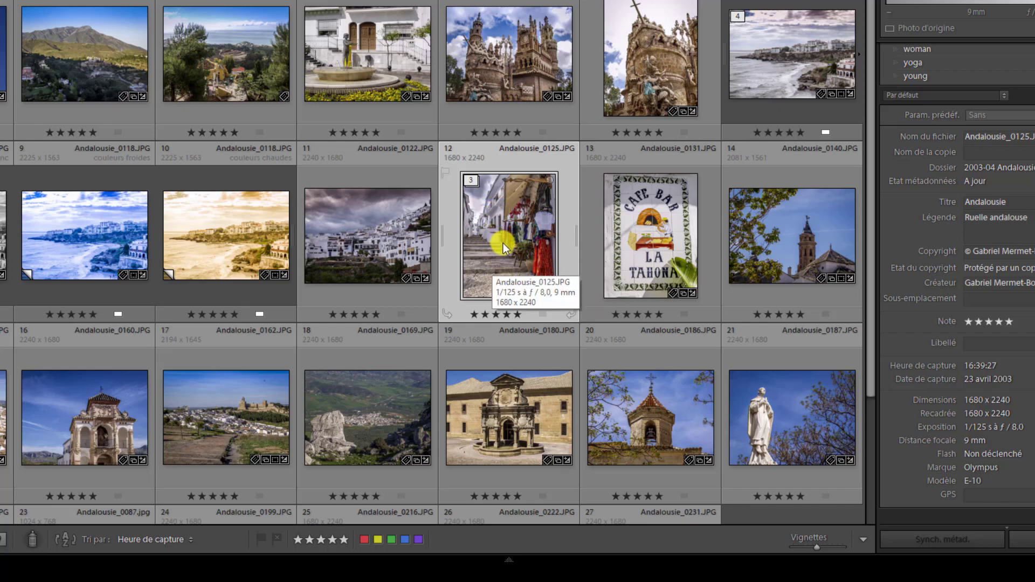
# Expand and collapse the Andalousie_0125.JPG stack, and leave it expanded with Développer la pile
pyautogui.click(473, 184)
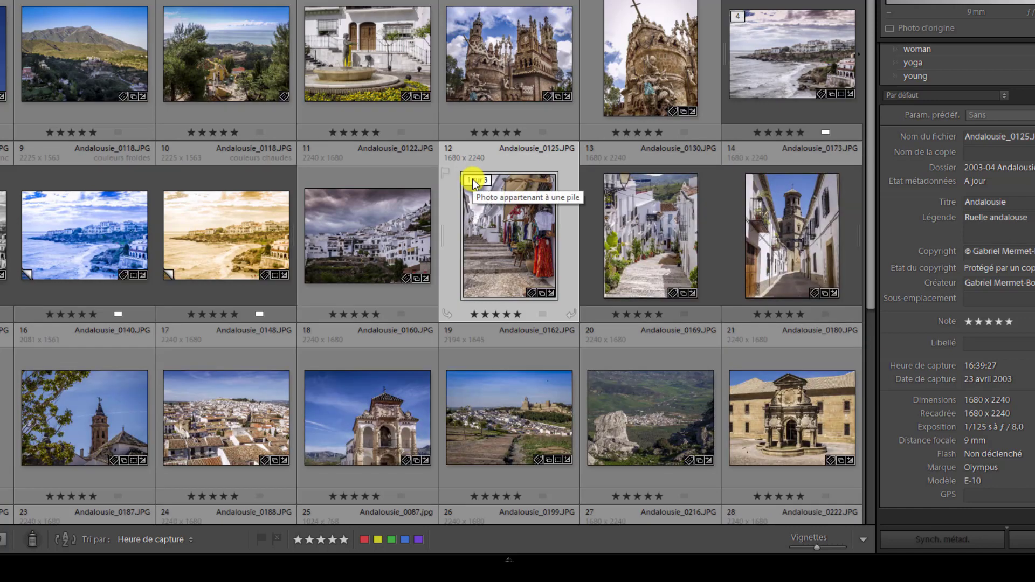
pyautogui.click(473, 181)
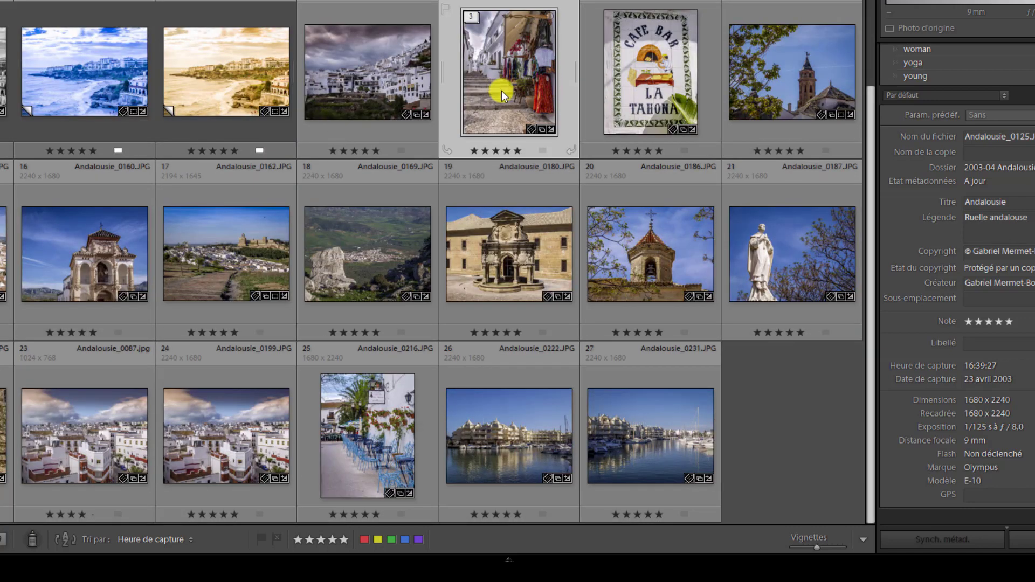
pyautogui.rightClick(509, 47)
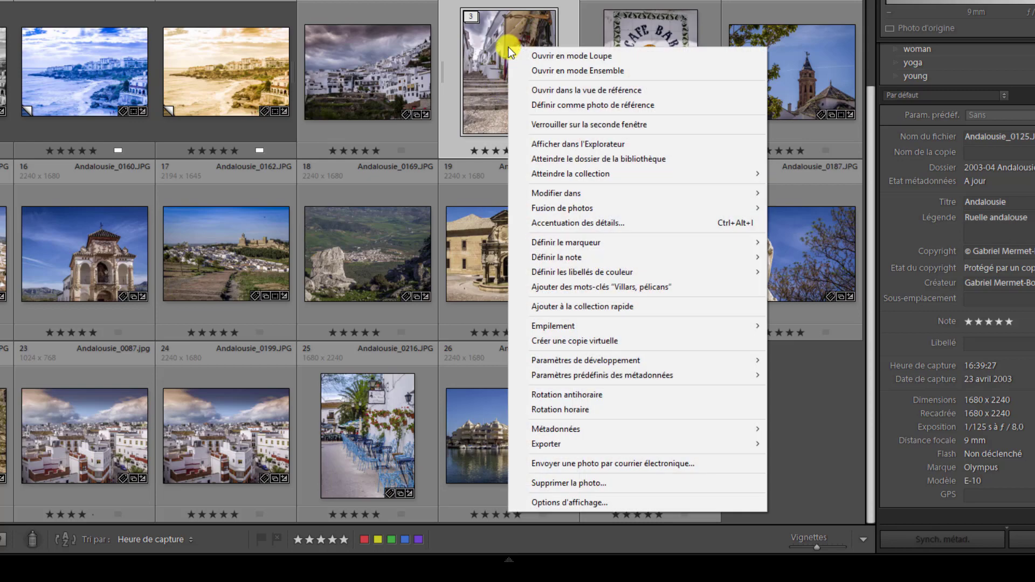
pyautogui.moveTo(590, 323)
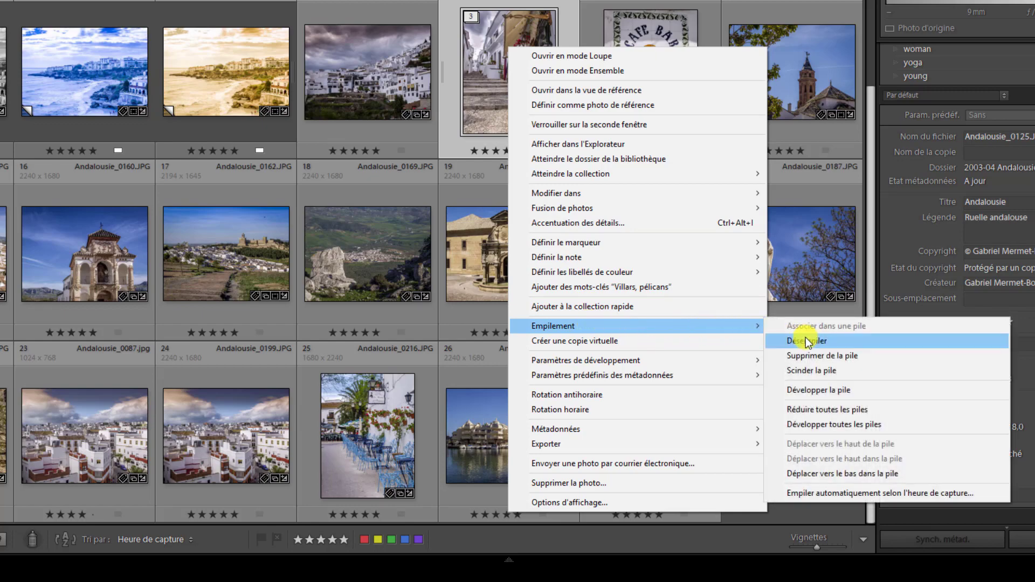
pyautogui.click(824, 390)
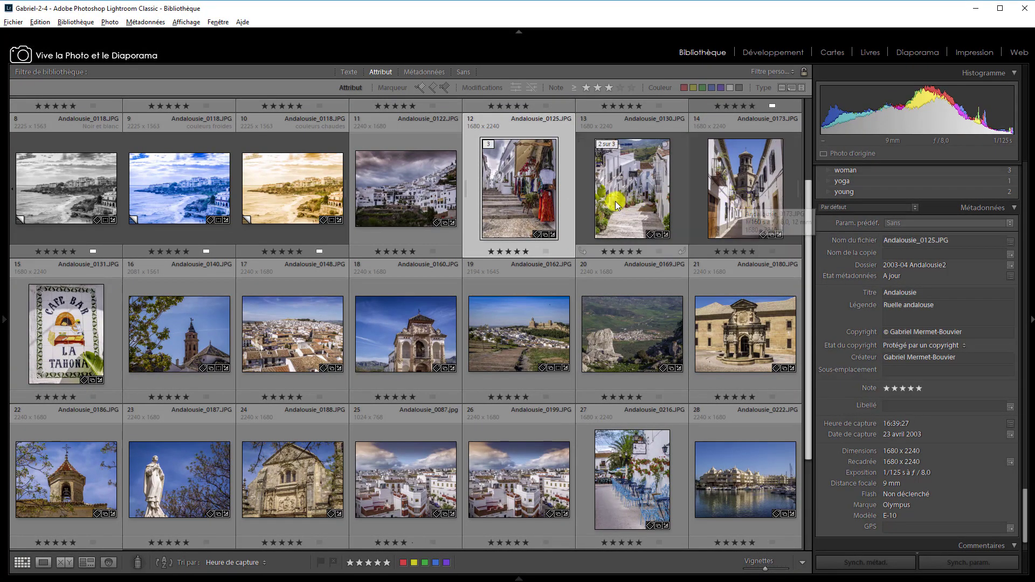
# Delete the blue-toned "couleurs froides" virtual copy of Andalousie_0118.JPG from the catalog
pyautogui.moveTo(808, 300); pyautogui.dragTo(823, 231)
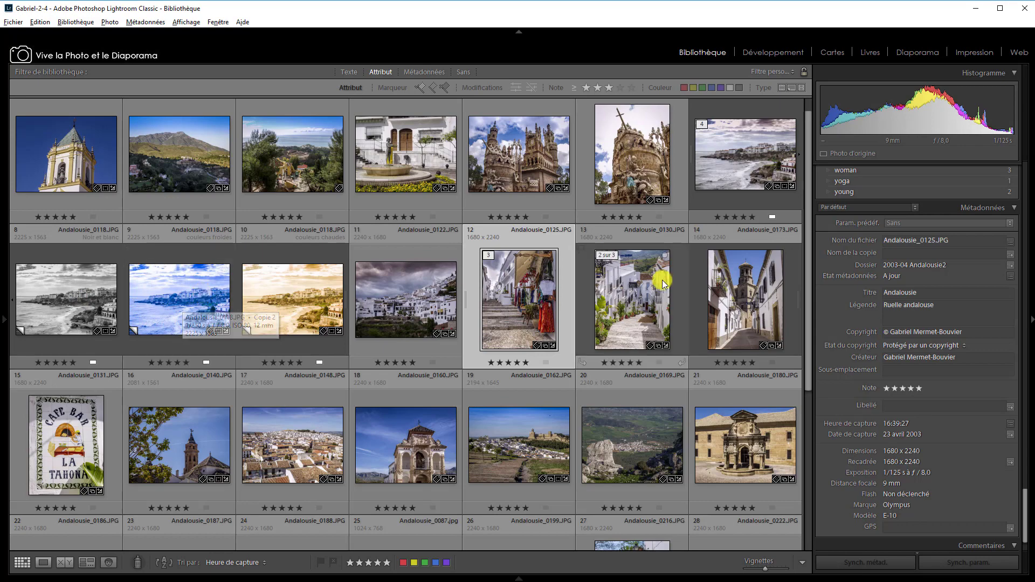
pyautogui.scroll(-2, 810, 268)
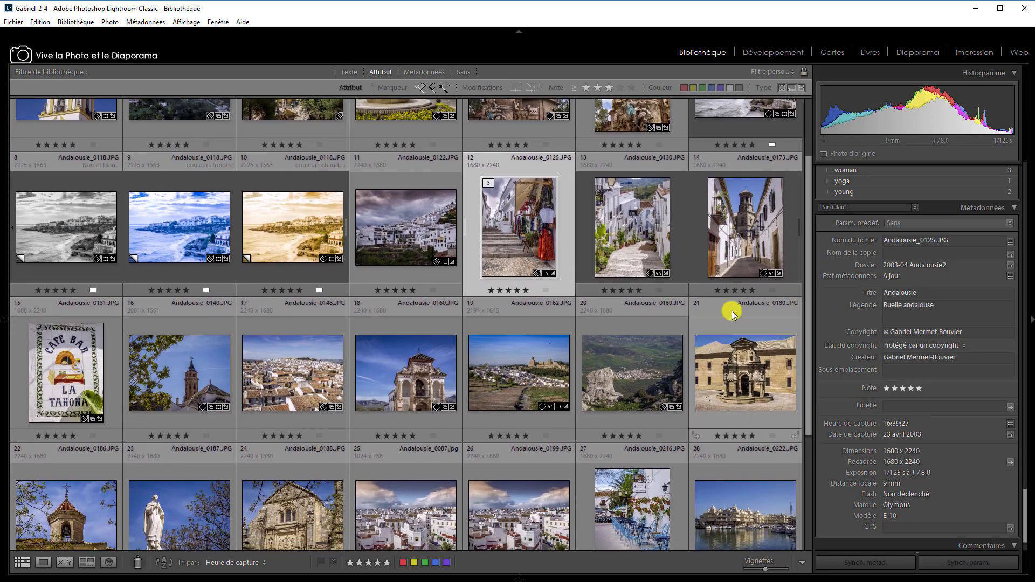
pyautogui.rightClick(180, 216)
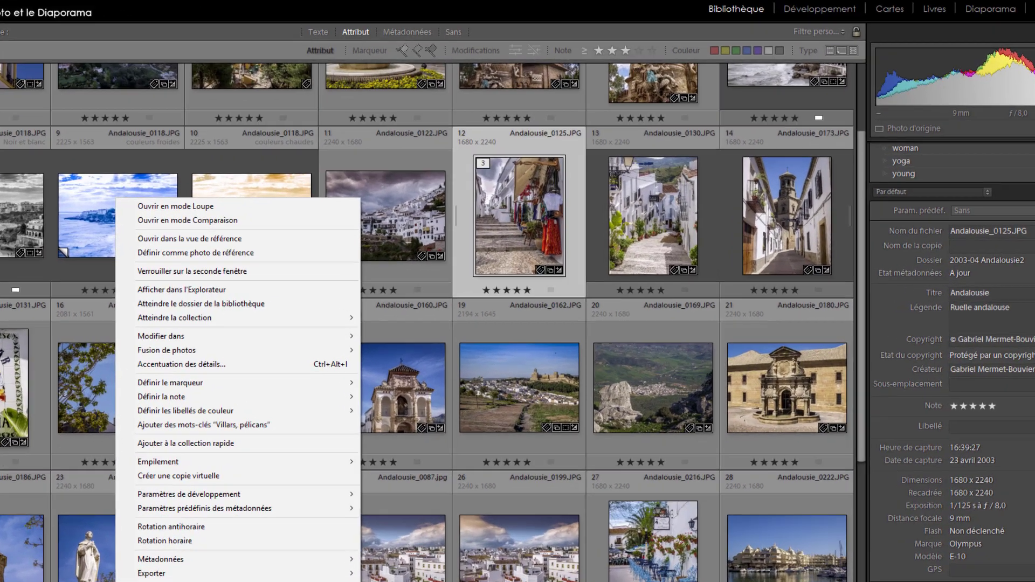
pyautogui.click(274, 558)
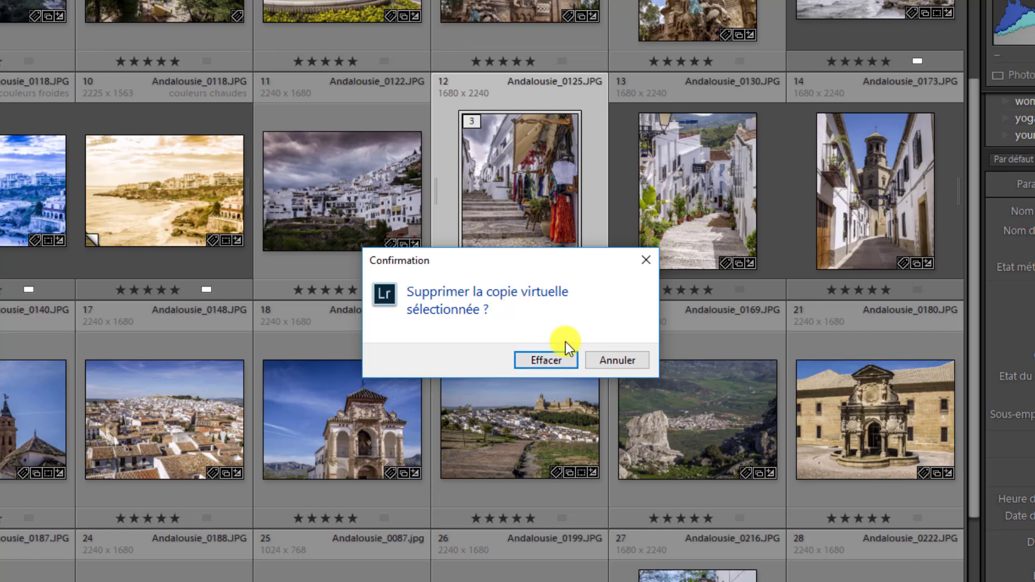
pyautogui.click(558, 356)
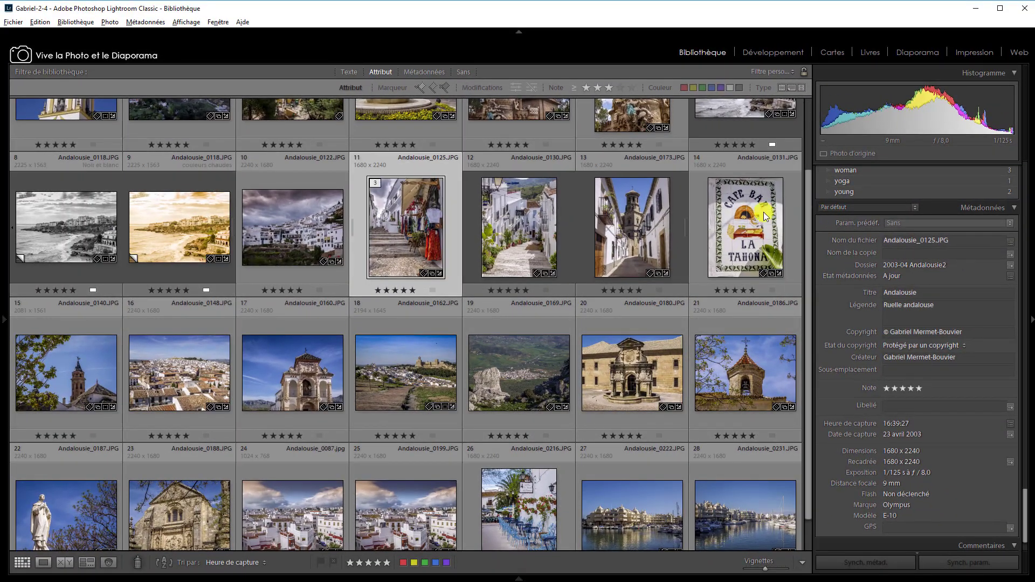
# Examine the deletion options offered for the original Andalousie_0118.JPG and cancel without removing the photo
pyautogui.scroll(2, 722, 135)
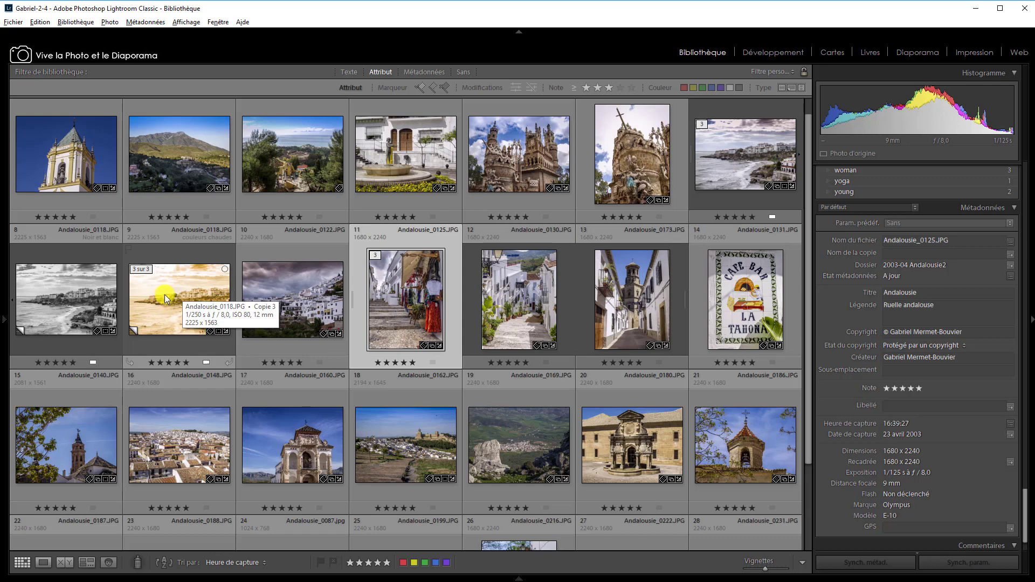
pyautogui.rightClick(746, 148)
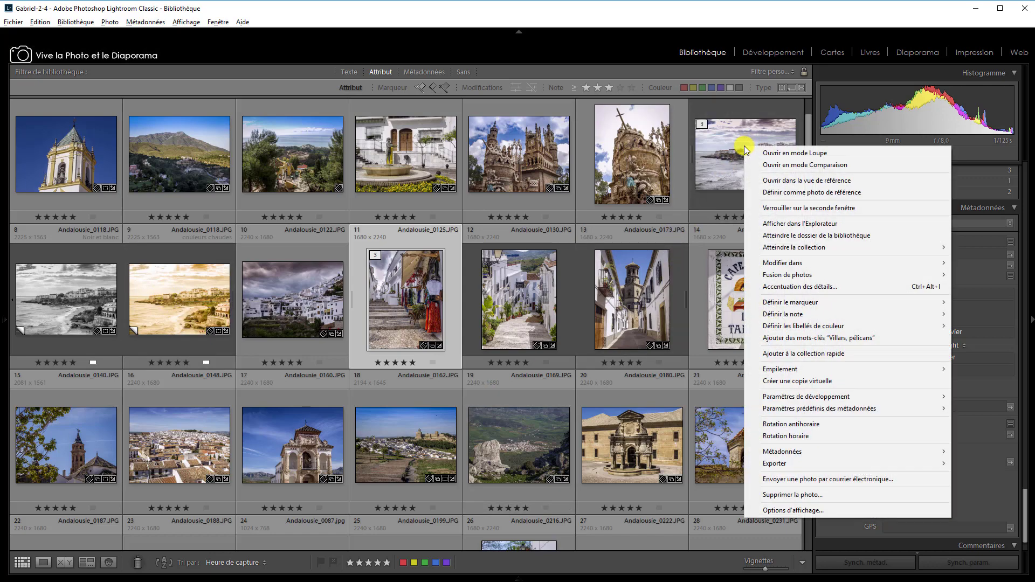
pyautogui.click(819, 495)
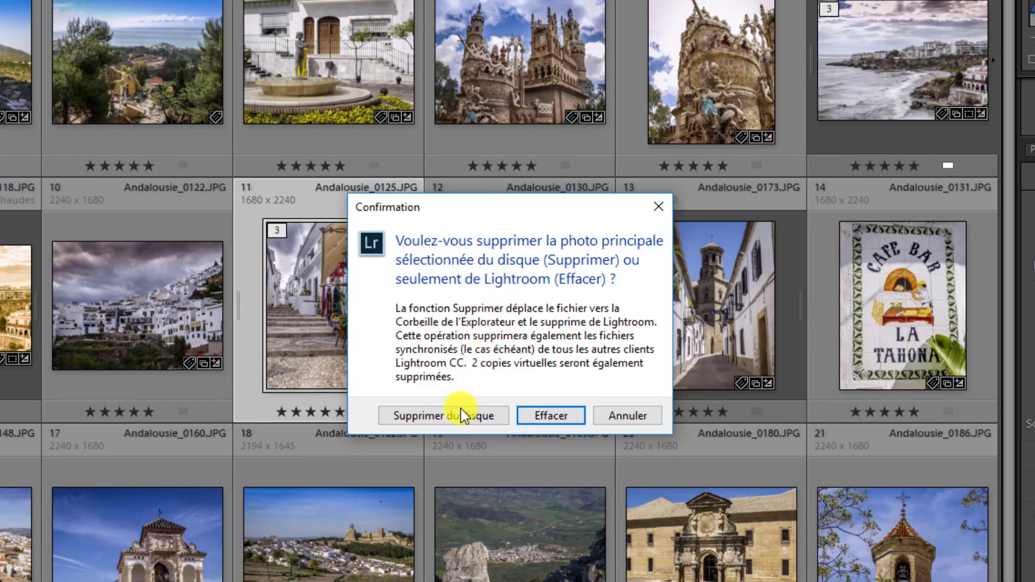
pyautogui.click(628, 417)
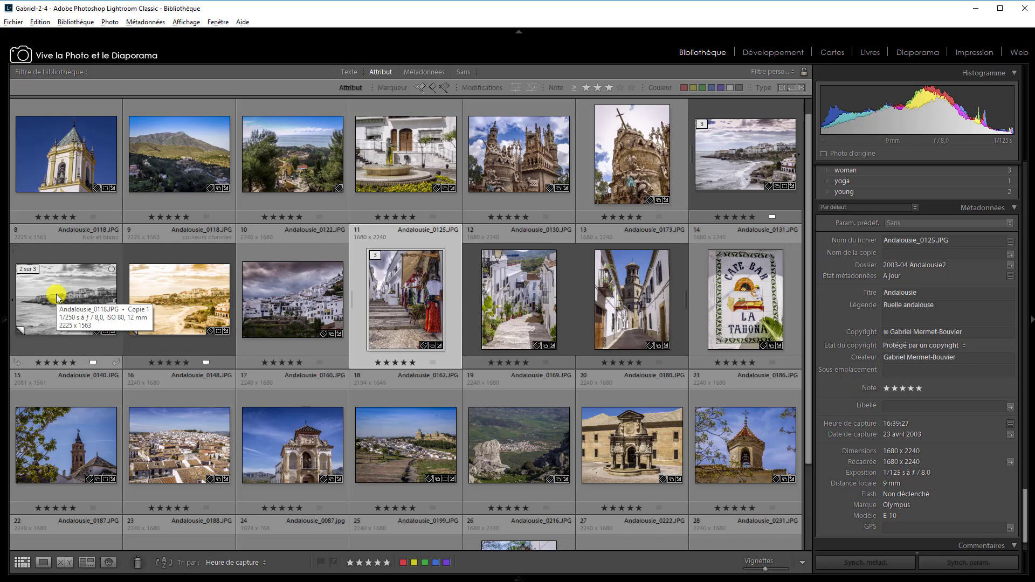
# Select Andalousie_0114.JPG and collapse the neighbouring Andalousie_0118.JPG stack with Réduire la pile
pyautogui.click(632, 162)
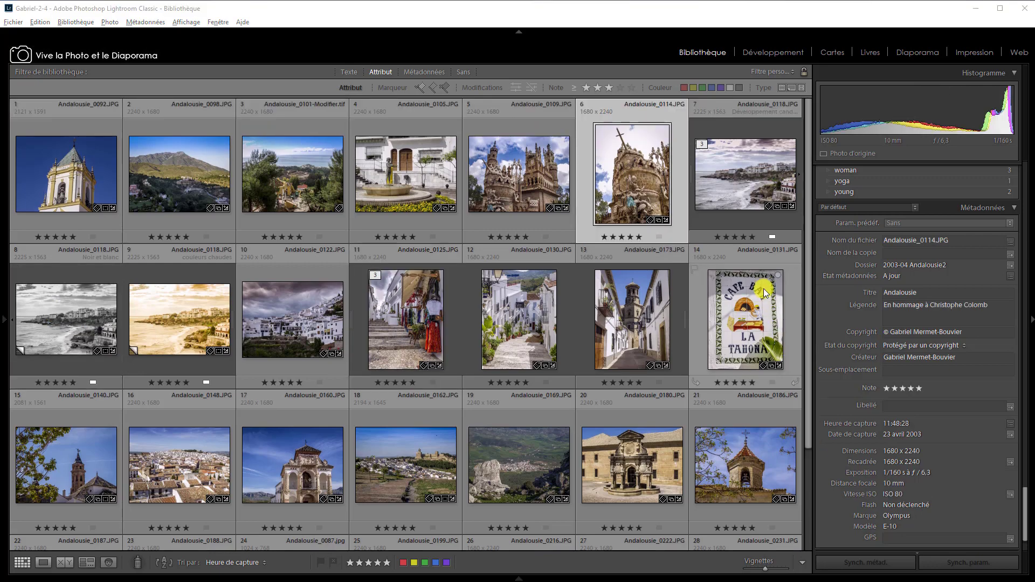
pyautogui.rightClick(741, 175)
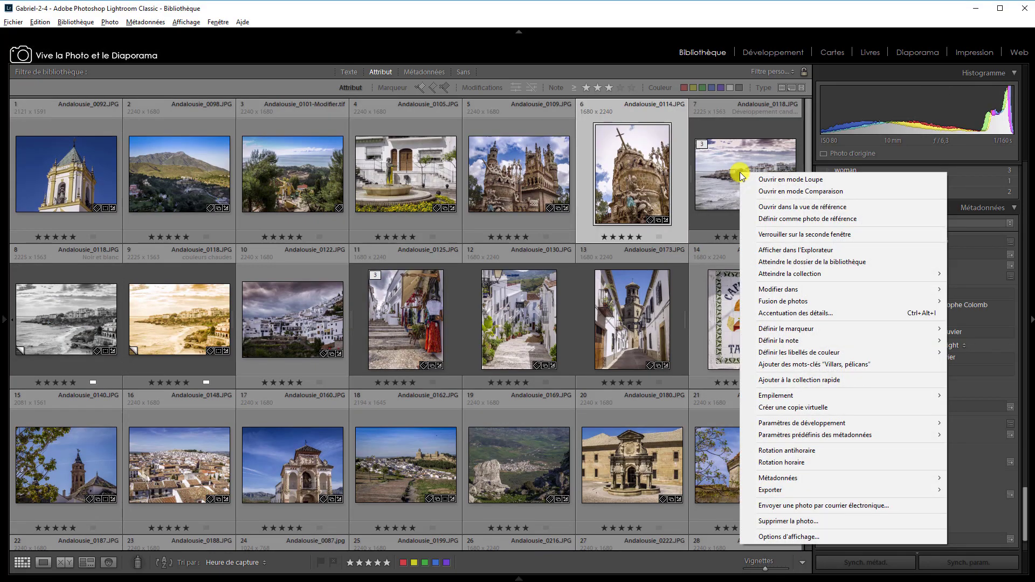
pyautogui.moveTo(795, 397)
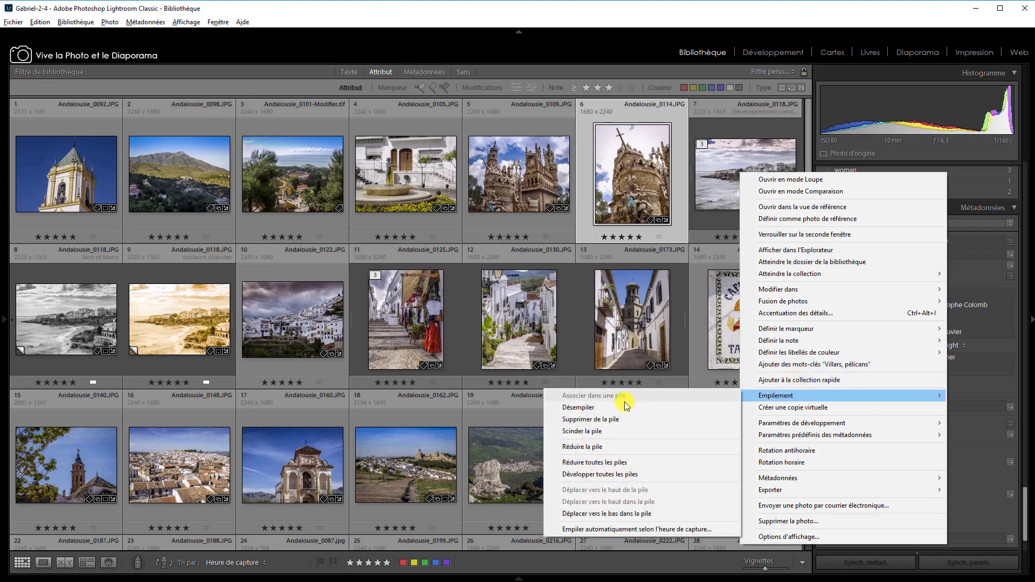
pyautogui.click(597, 448)
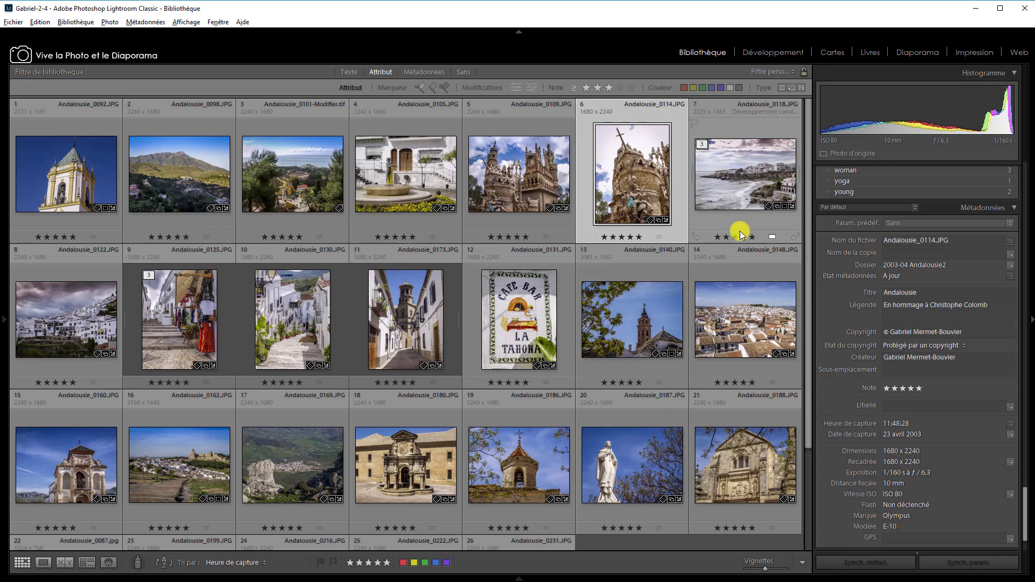
# Unstack the Andalousie_0118.JPG group so the original and its virtual copies are separate photos
pyautogui.rightClick(727, 167)
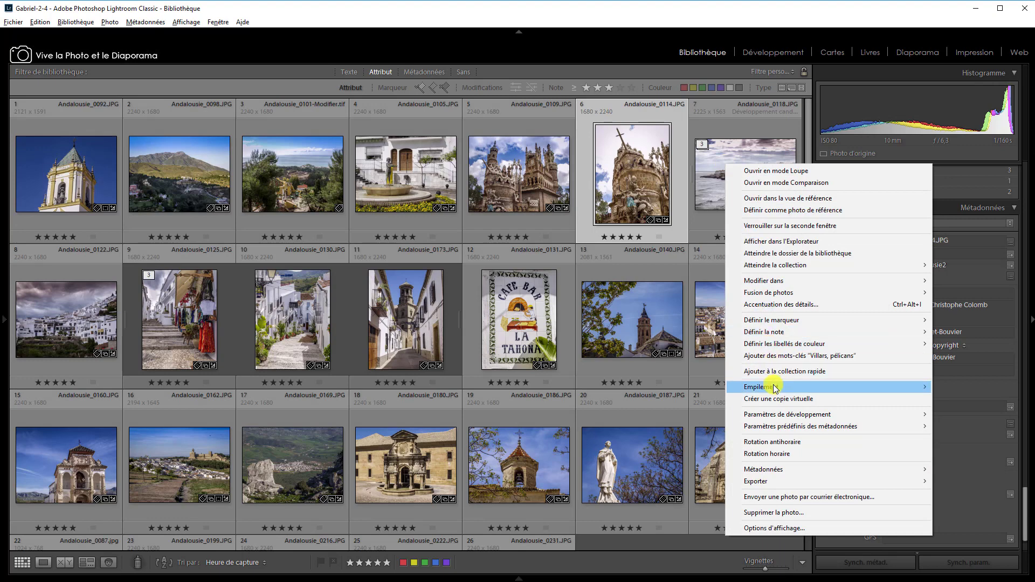
pyautogui.moveTo(775, 389)
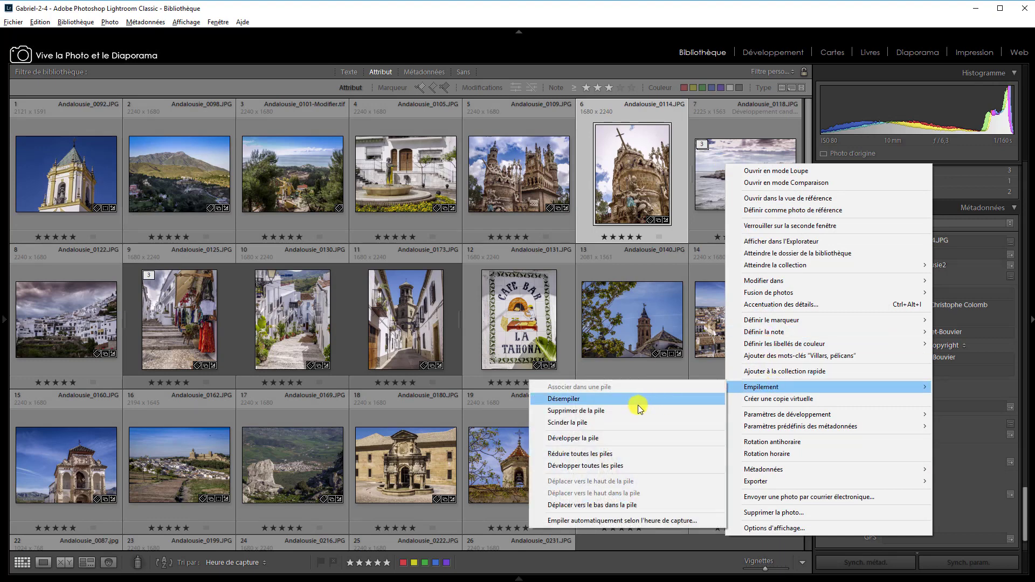
pyautogui.click(588, 400)
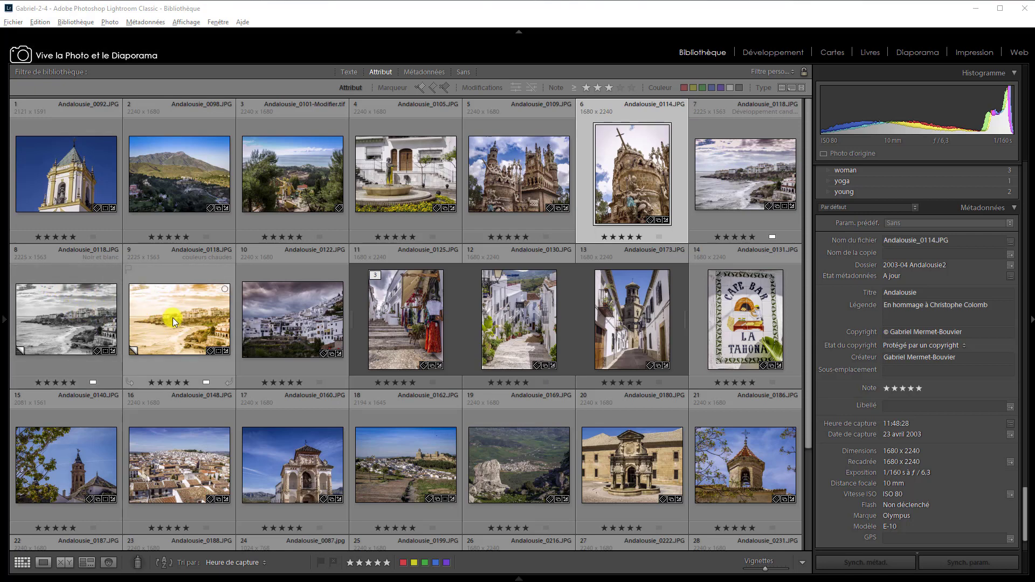
# Try the automatic stacking by capture time command, starting from Andalousie_0118.JPG
pyautogui.rightClick(731, 169)
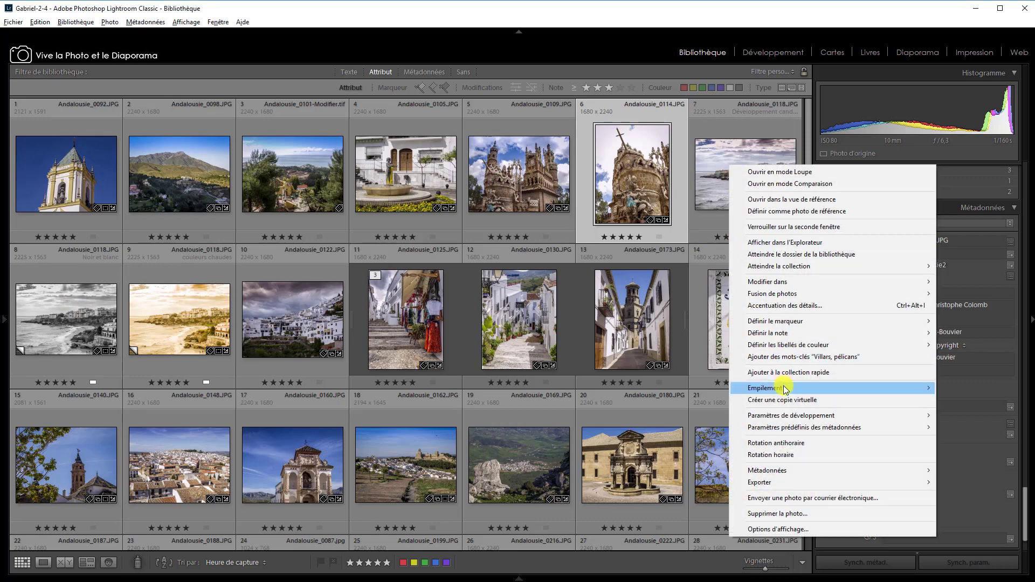
pyautogui.moveTo(785, 388)
pyautogui.moveTo(751, 390)
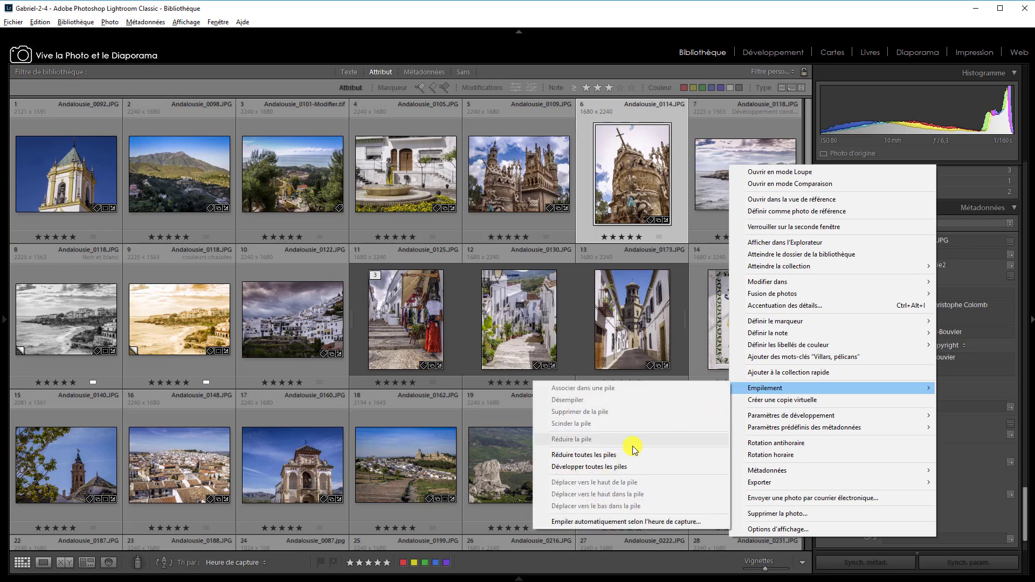
pyautogui.click(608, 520)
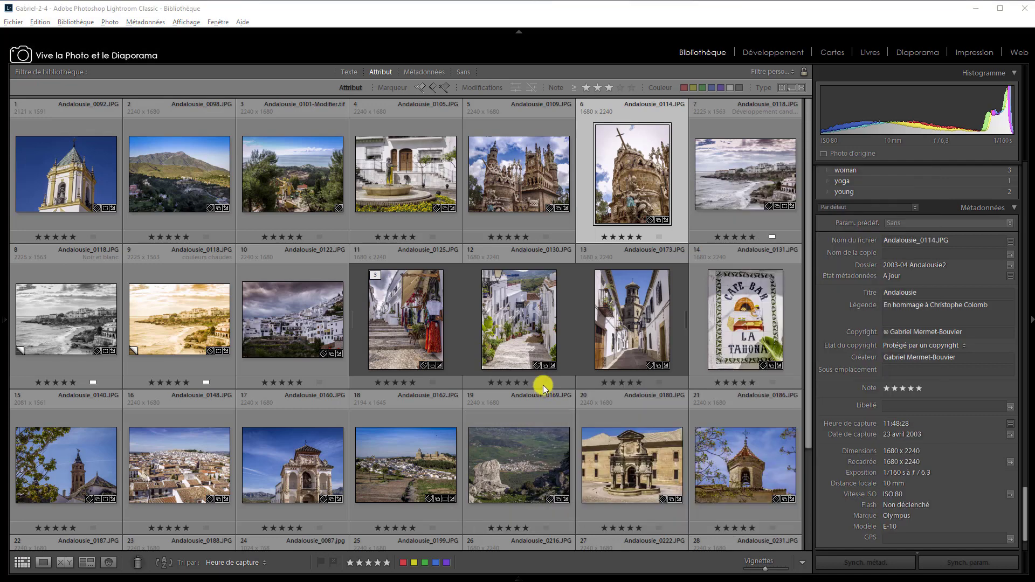
# Split the three-photo Andalousie_0125.JPG stack at Andalousie_0130.JPG
pyautogui.rightClick(512, 298)
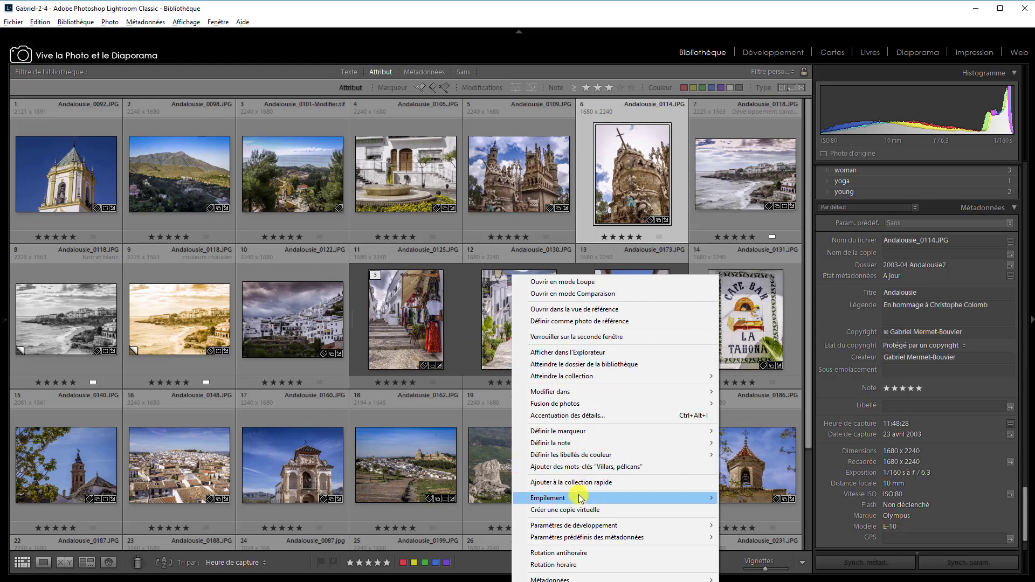
pyautogui.moveTo(578, 499)
pyautogui.moveTo(695, 499)
pyautogui.click(760, 533)
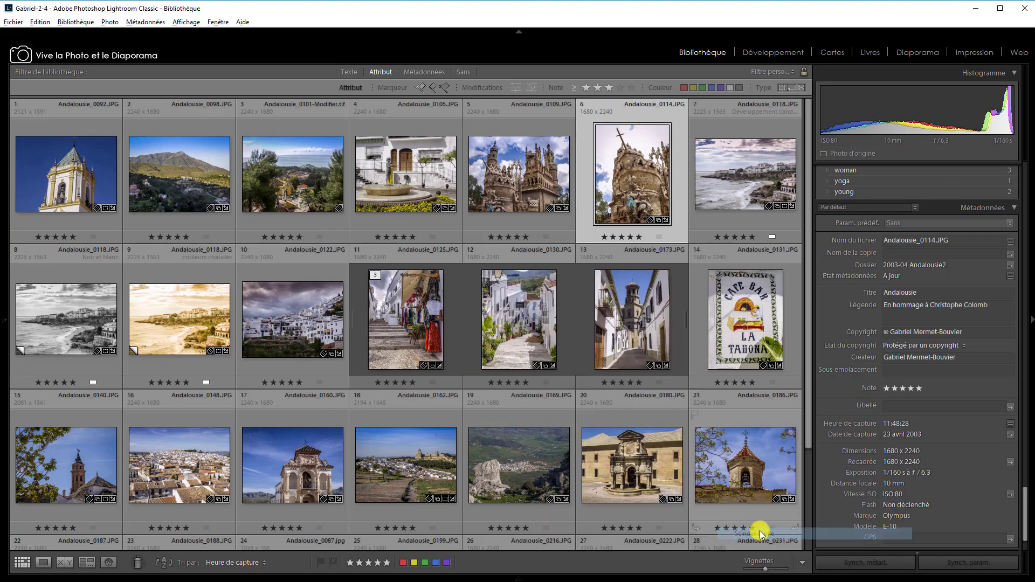